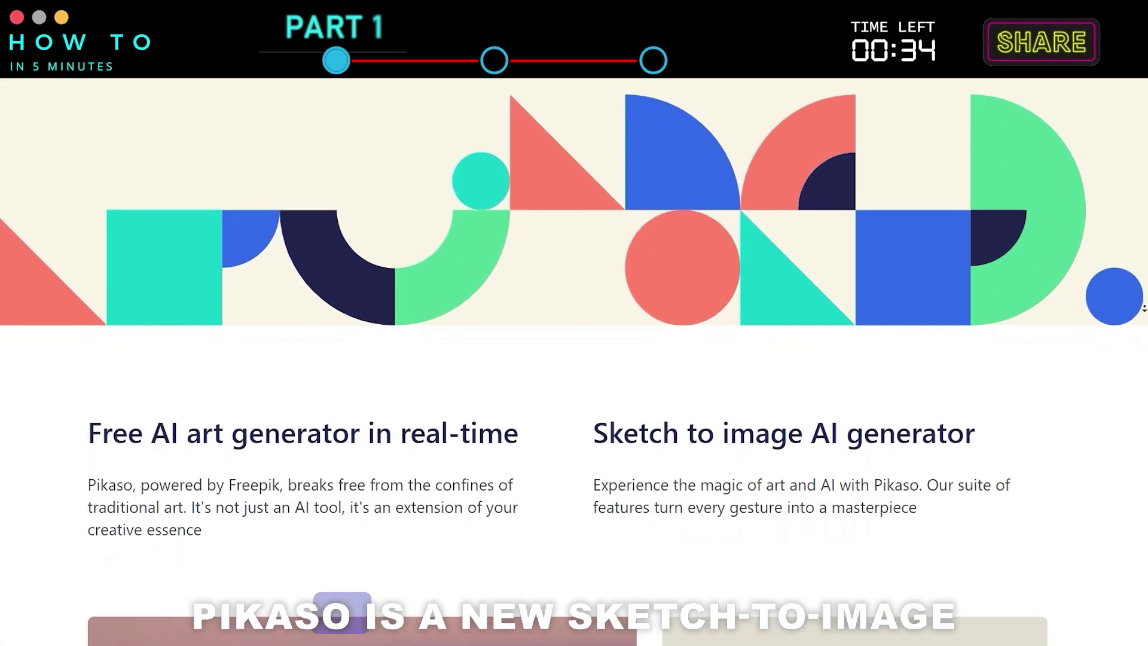
- Scroll down the Pikaso landing page to browse its feature examples
scroll(1143, 314, down, 4)
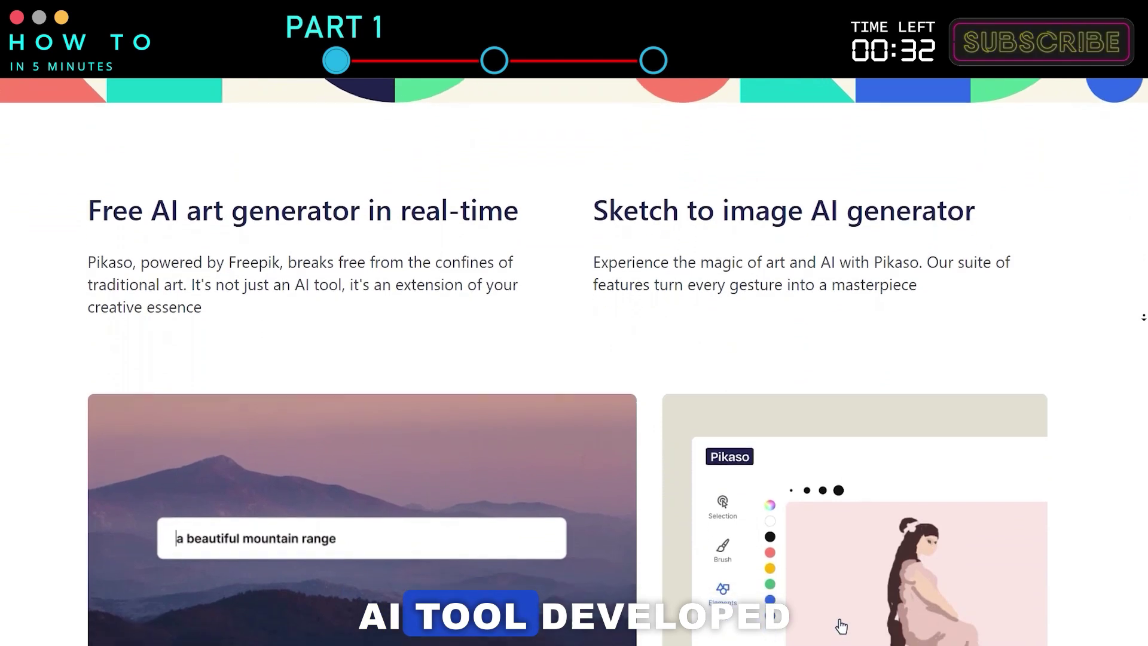
scroll(1143, 315, down, 4)
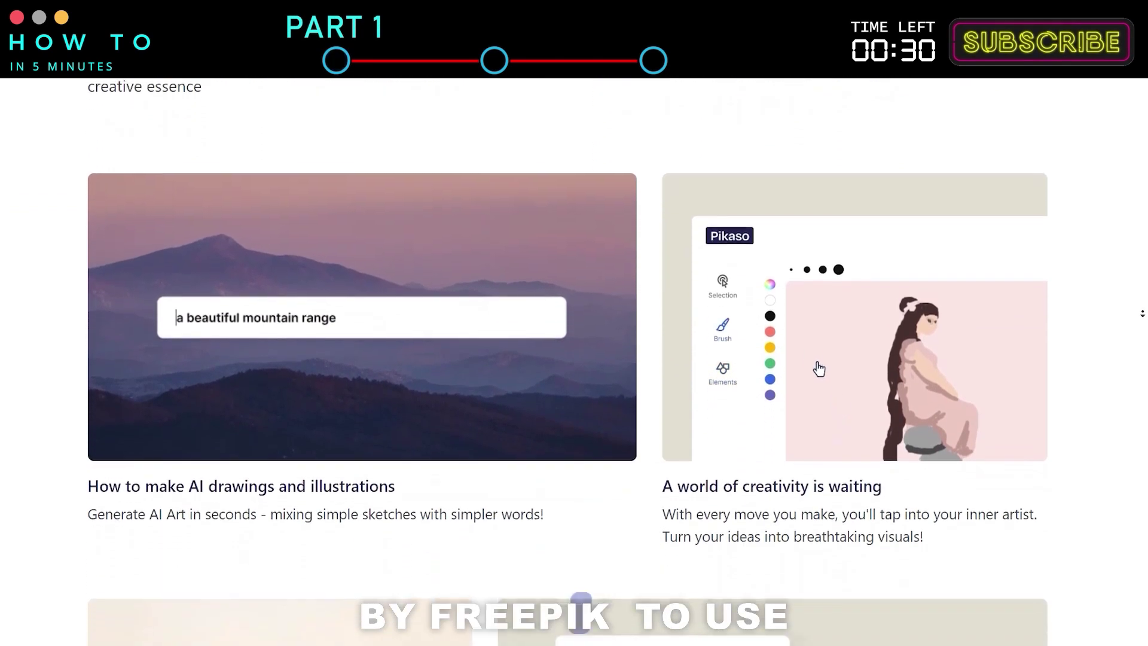
scroll(1142, 314, down, 4)
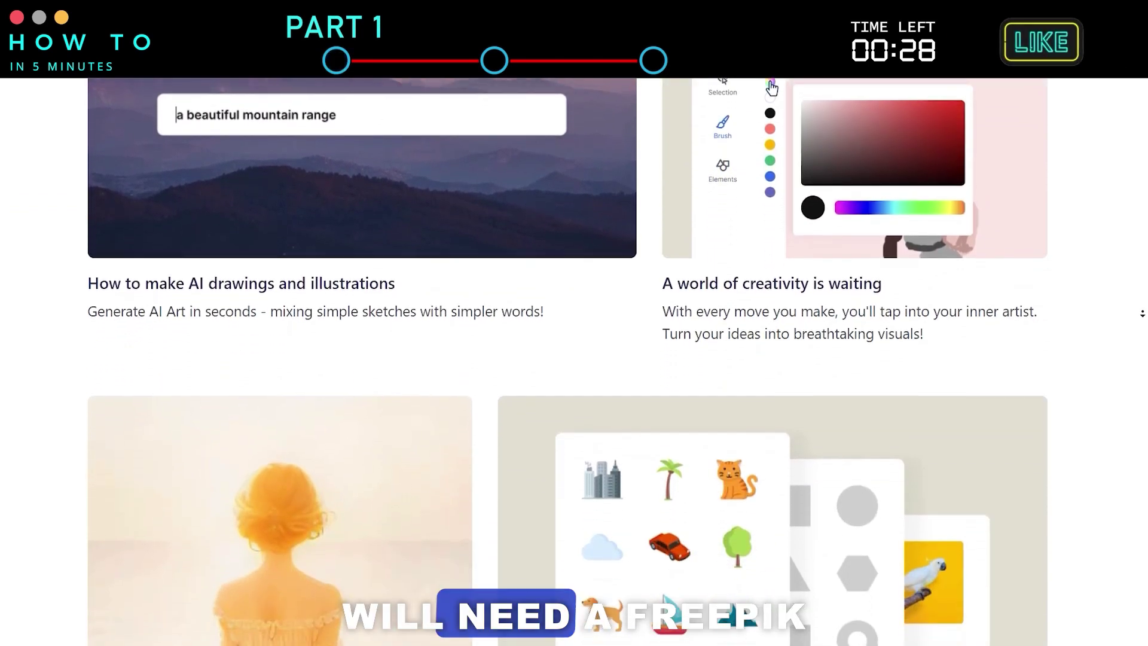
scroll(1142, 314, down, 1)
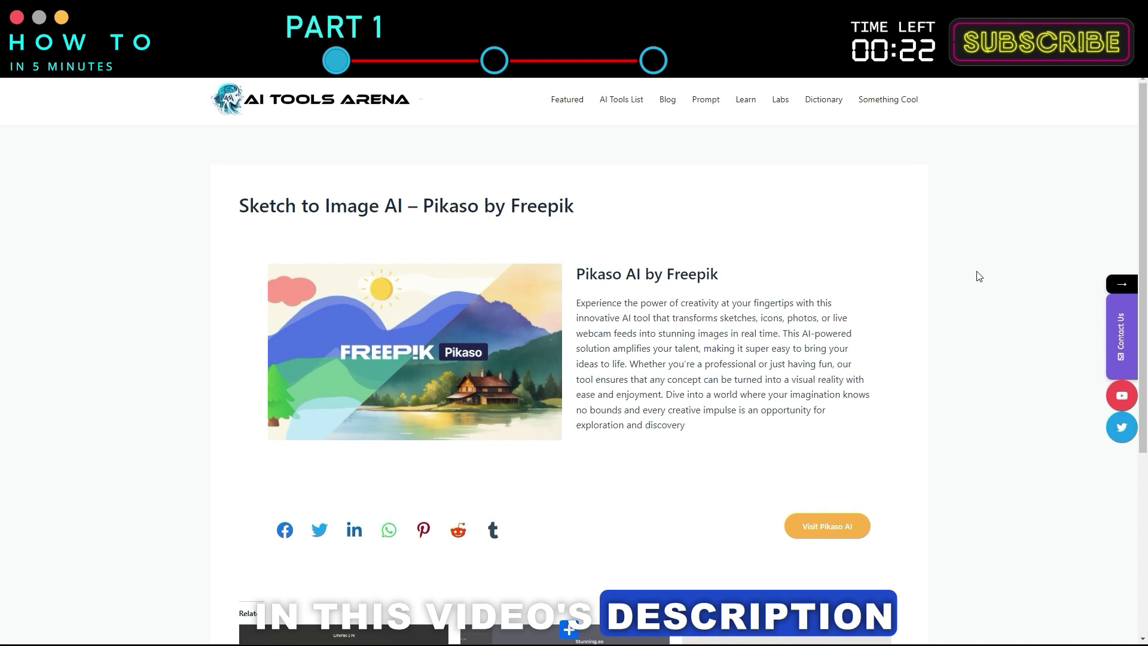
- Launch Pikaso from the AI Tools Arena article's Visit Pikaso AI button
click(836, 529)
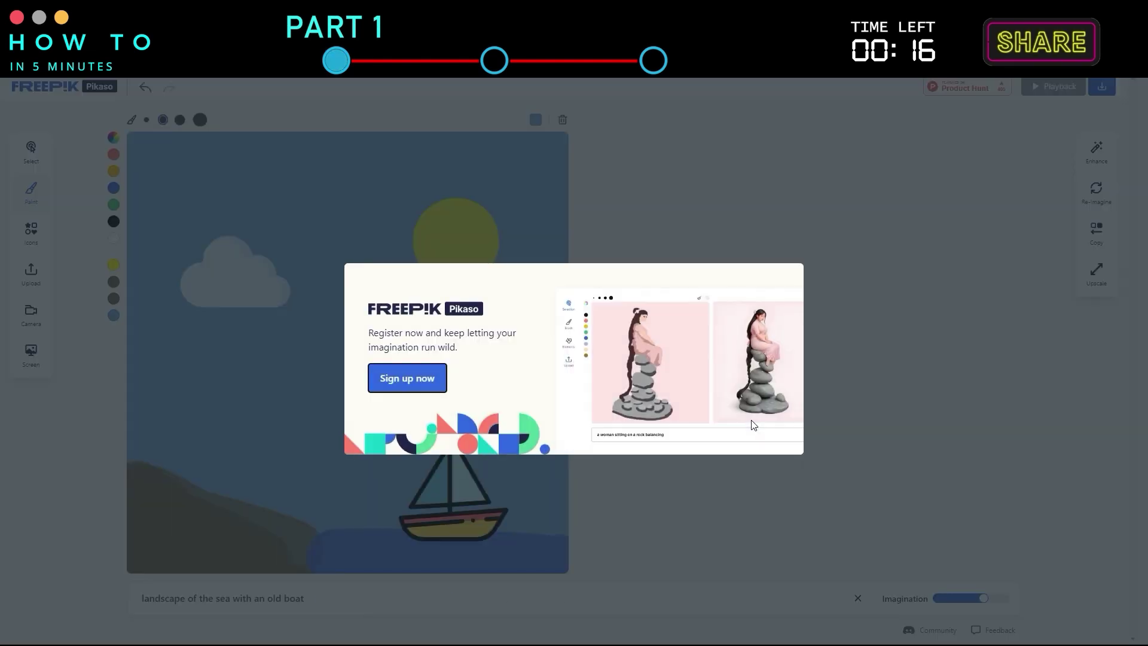
- Sign up for a Freepik account and dismiss the Windows Hello security prompt
click(430, 380)
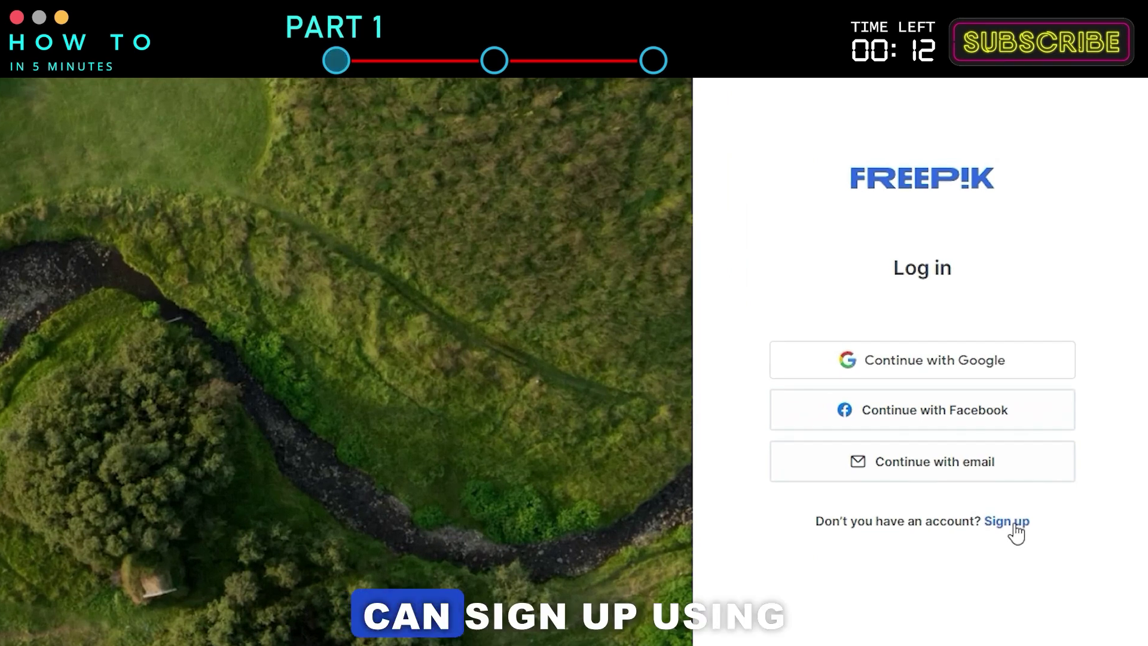
click(1011, 523)
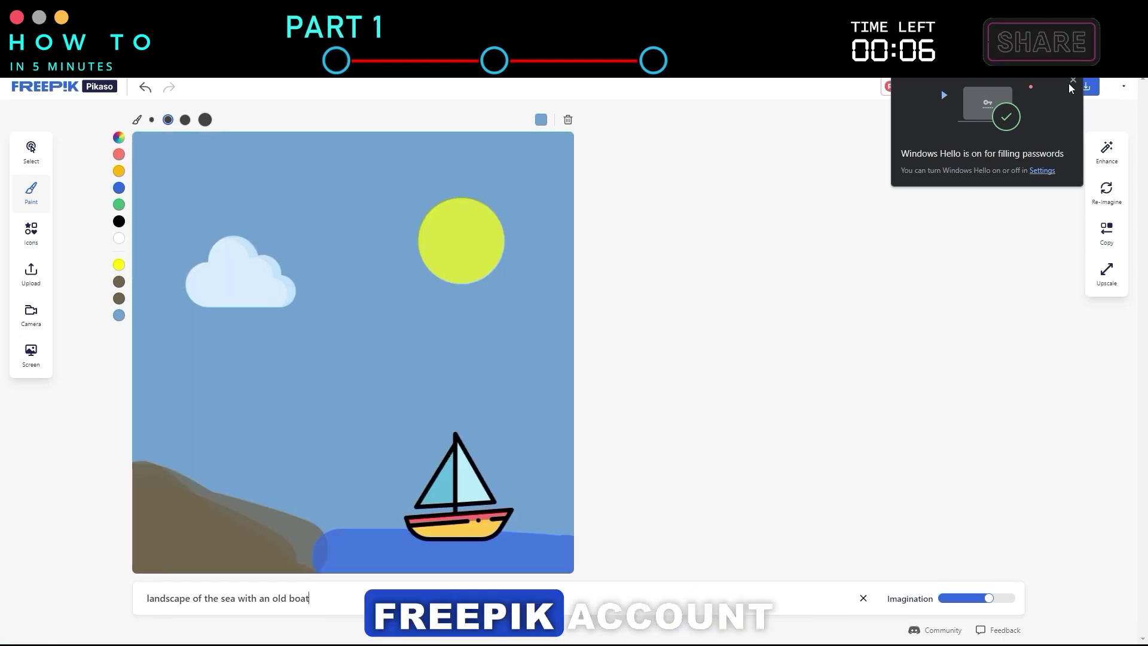
click(1072, 81)
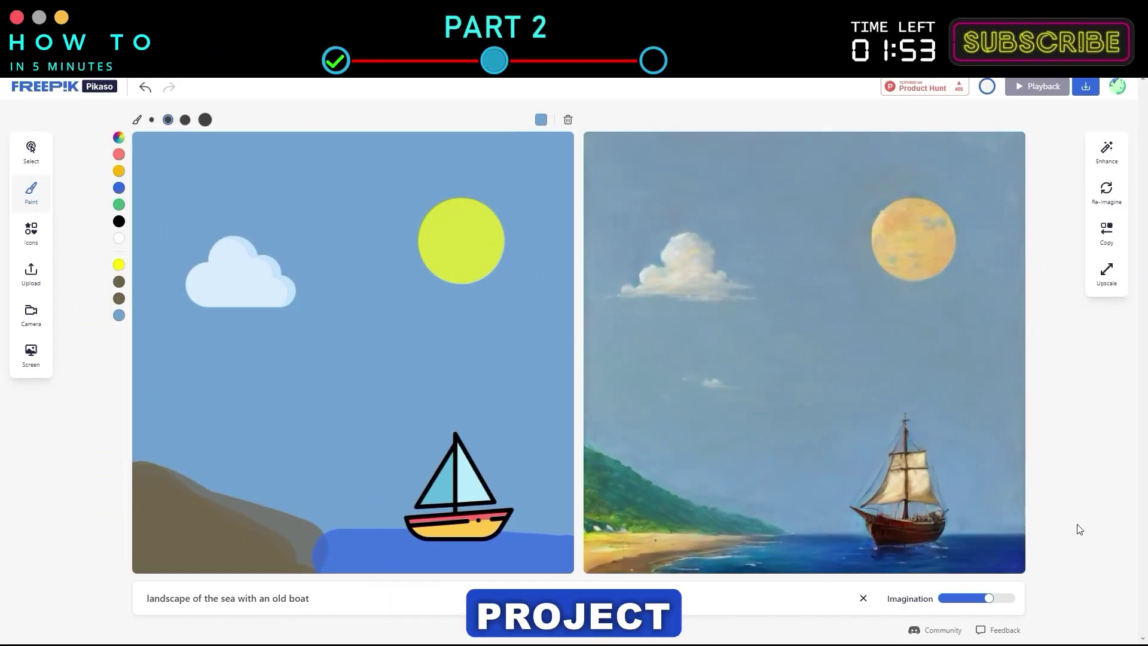
- Reposition the sun and cloud, then shift the sailboat right and shrink it slightly
click(31, 149)
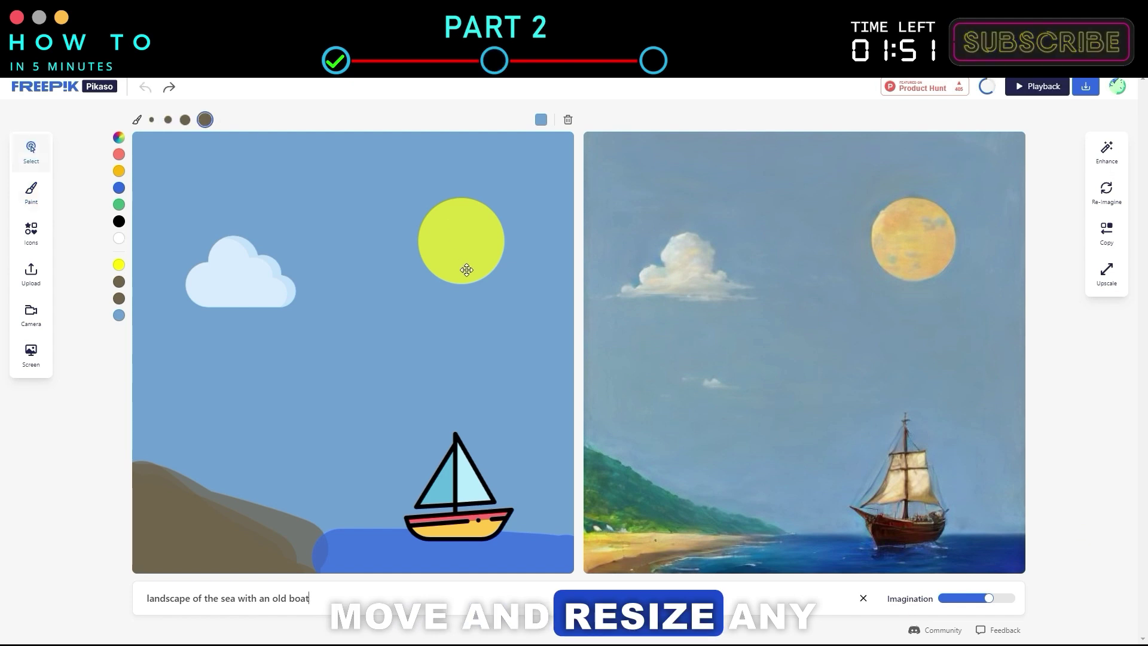
click(457, 240)
click(246, 266)
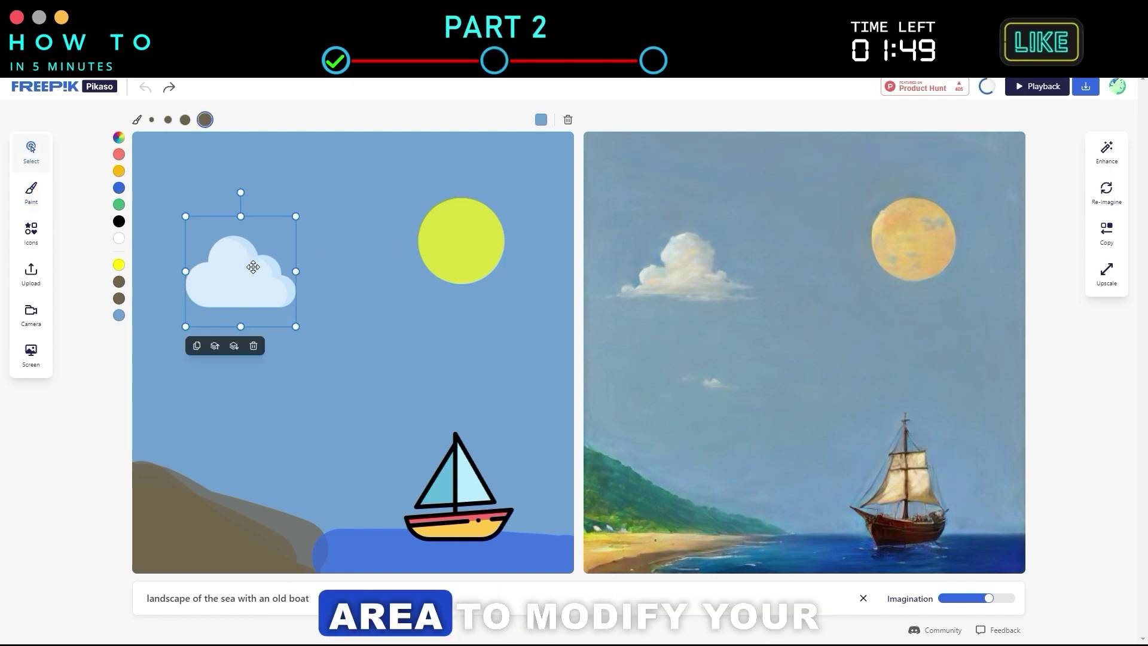
click(441, 492)
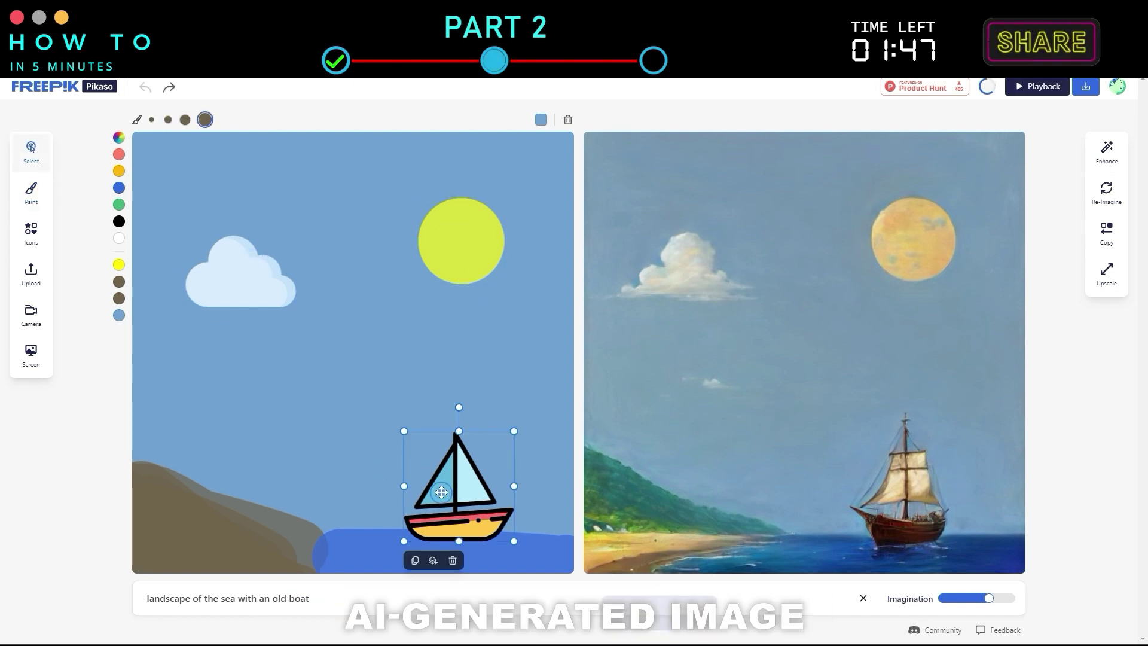
click(469, 235)
drag(469, 235, 424, 187)
drag(264, 287, 255, 299)
drag(428, 203, 503, 292)
drag(460, 497, 479, 503)
drag(426, 444, 432, 449)
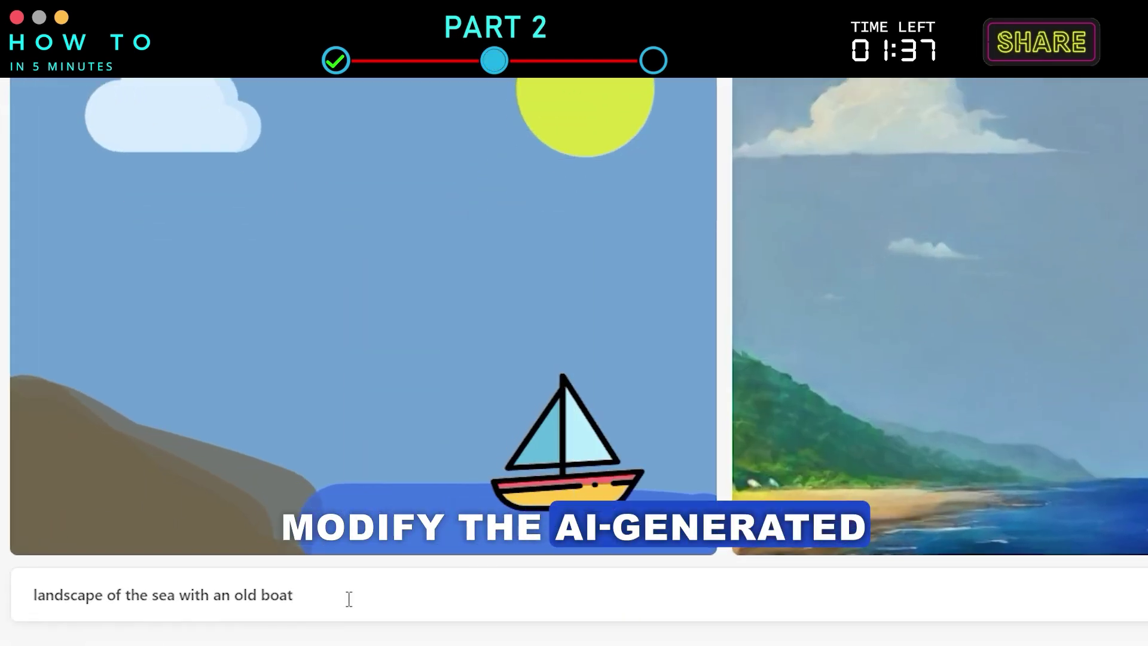
- Append ', stormy thunder' to the end of the prompt
text(, stormy)
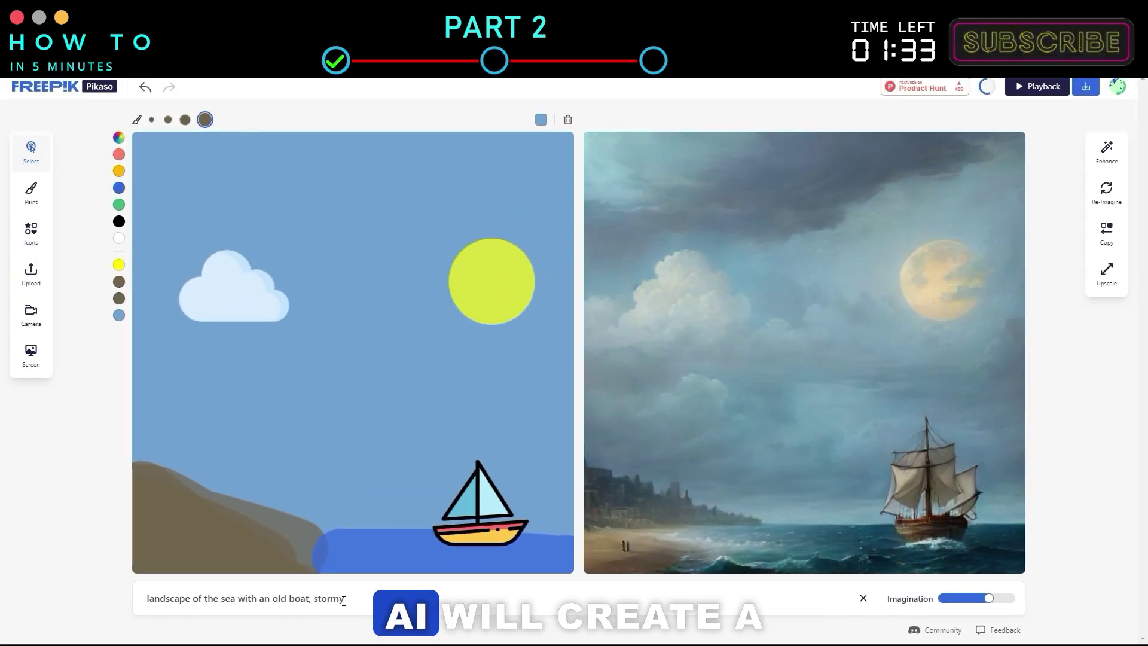
text( t)
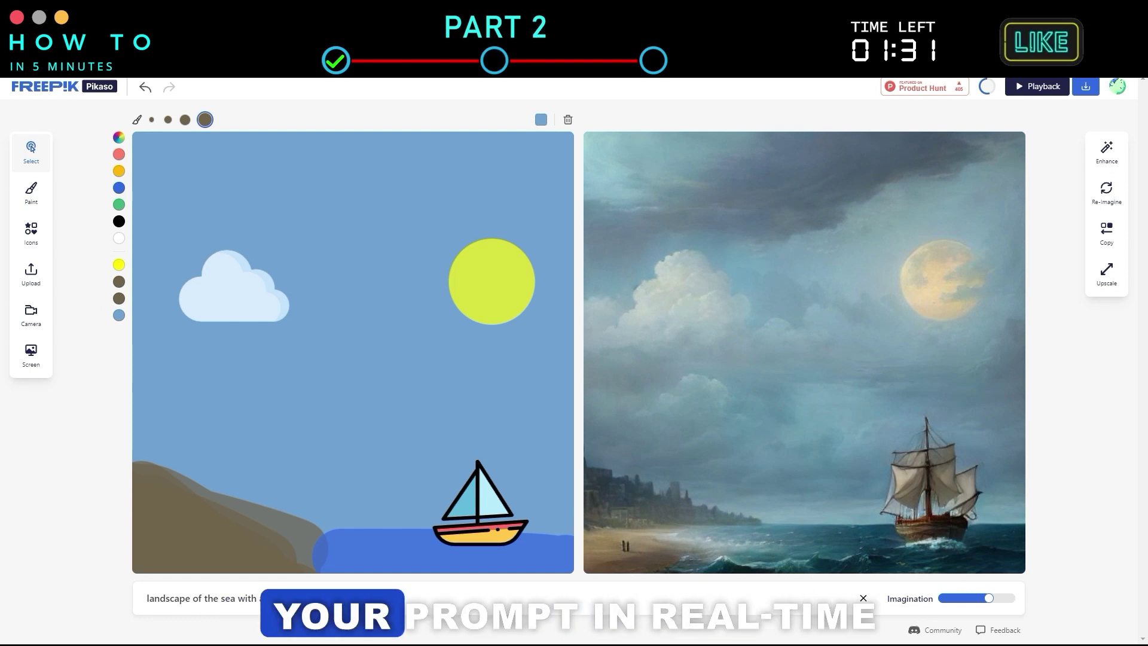
text(hunder)
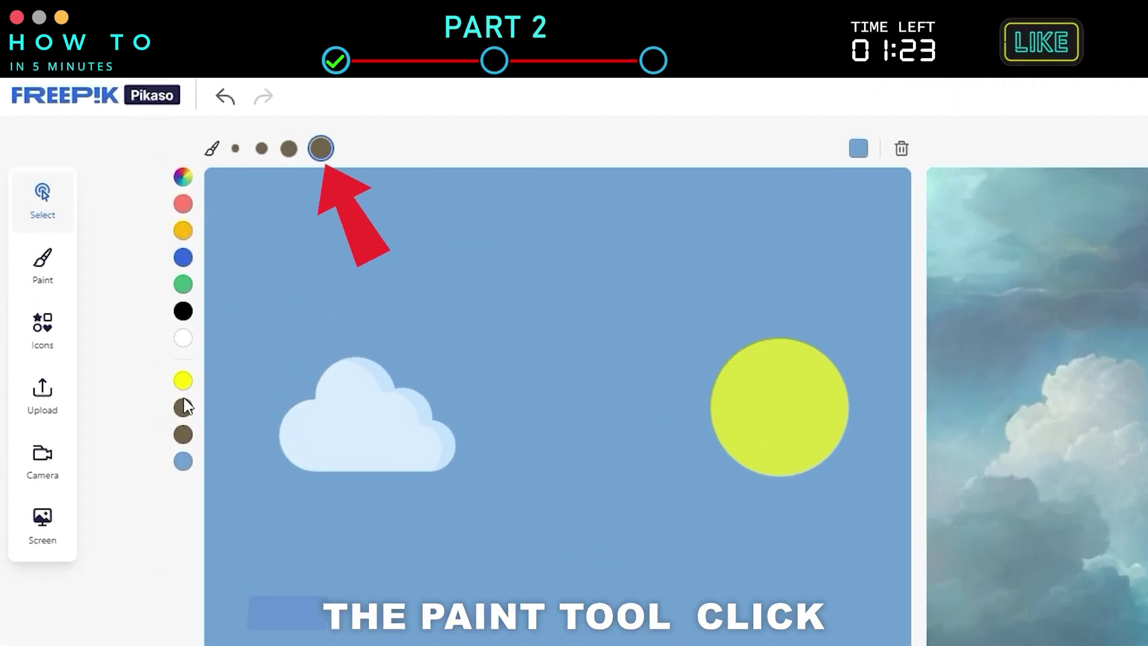
click(183, 434)
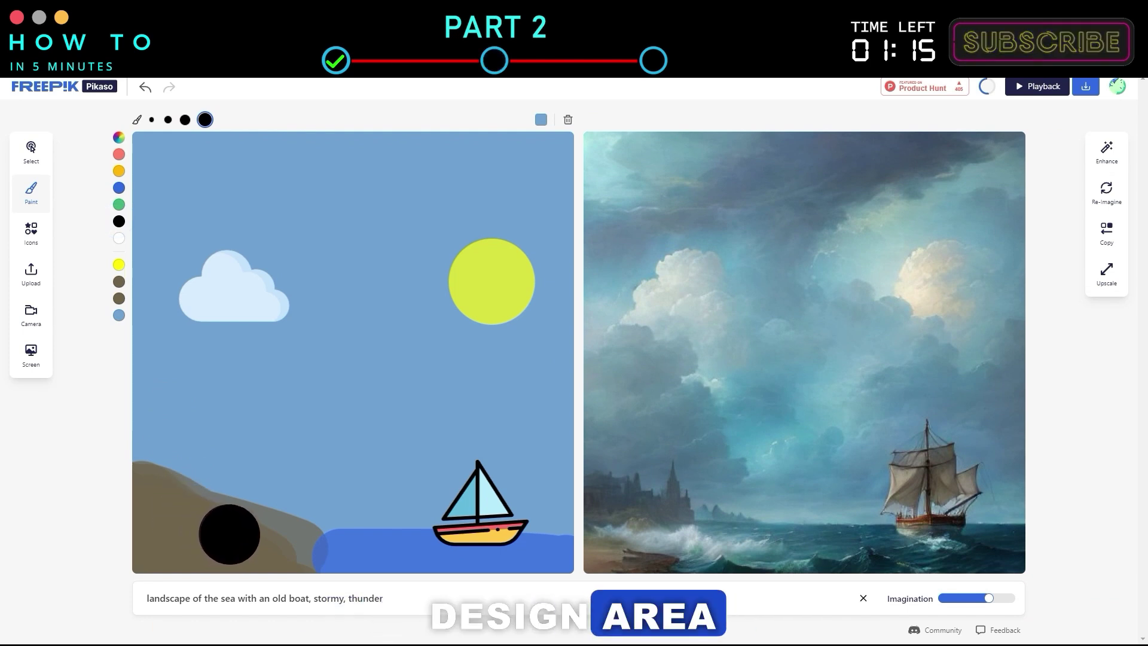
mouse_move(228, 532)
mouse_down()
mouse_move(308, 570)
mouse_move(183, 564)
mouse_move(246, 547)
mouse_move(141, 532)
mouse_up()
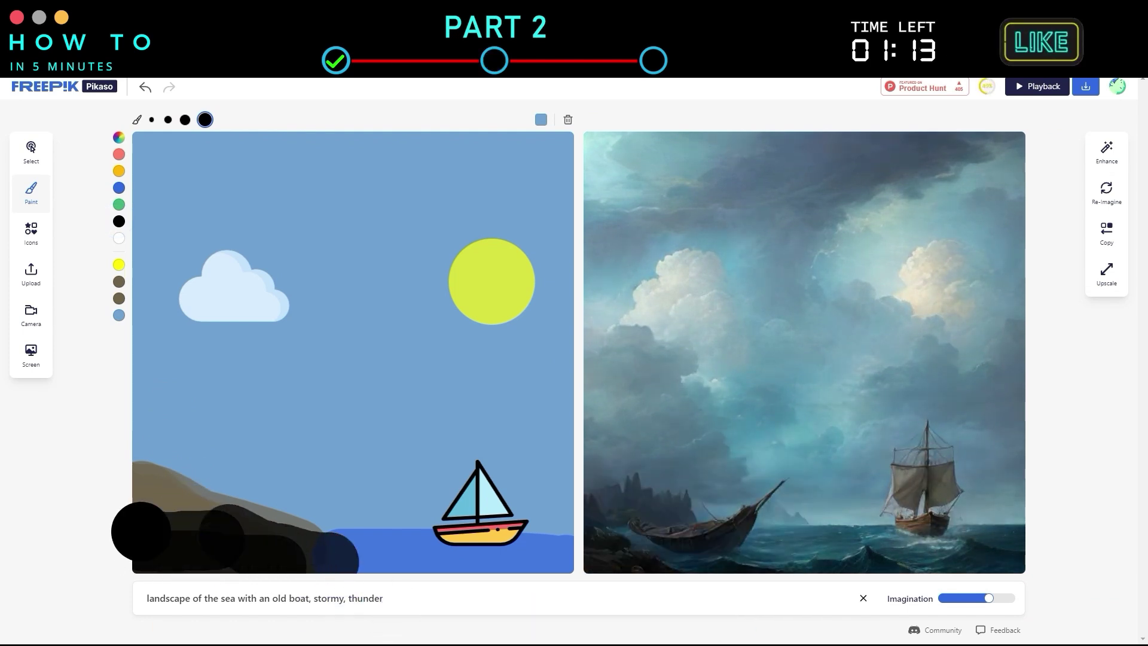
click(289, 553)
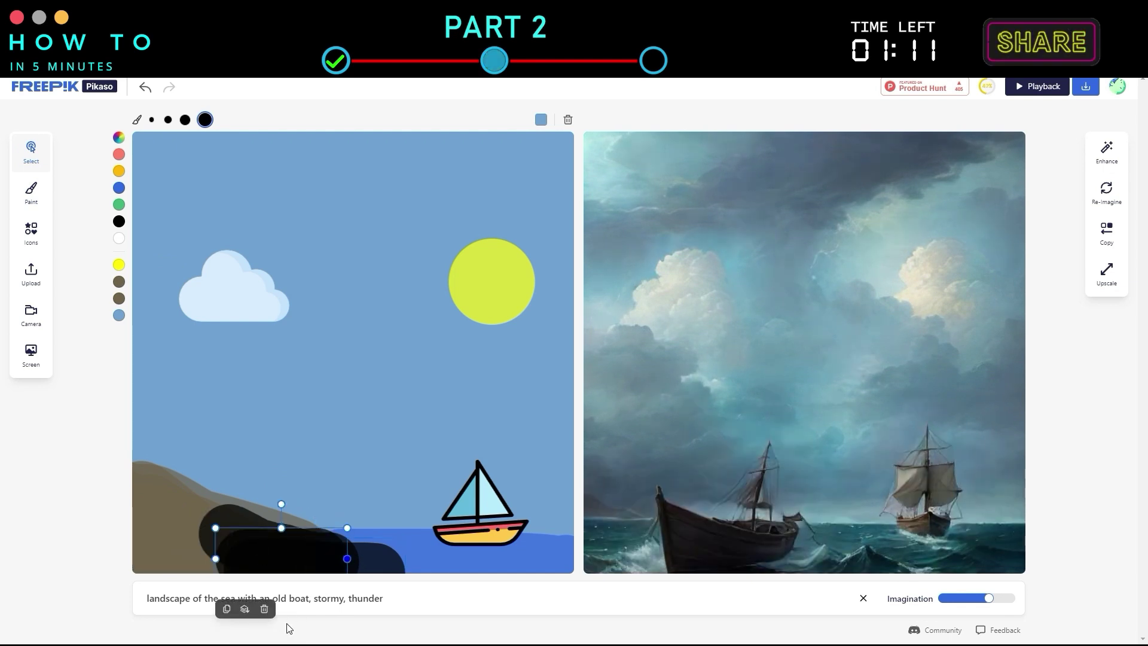
key(Delete)
click(293, 561)
key(Delete)
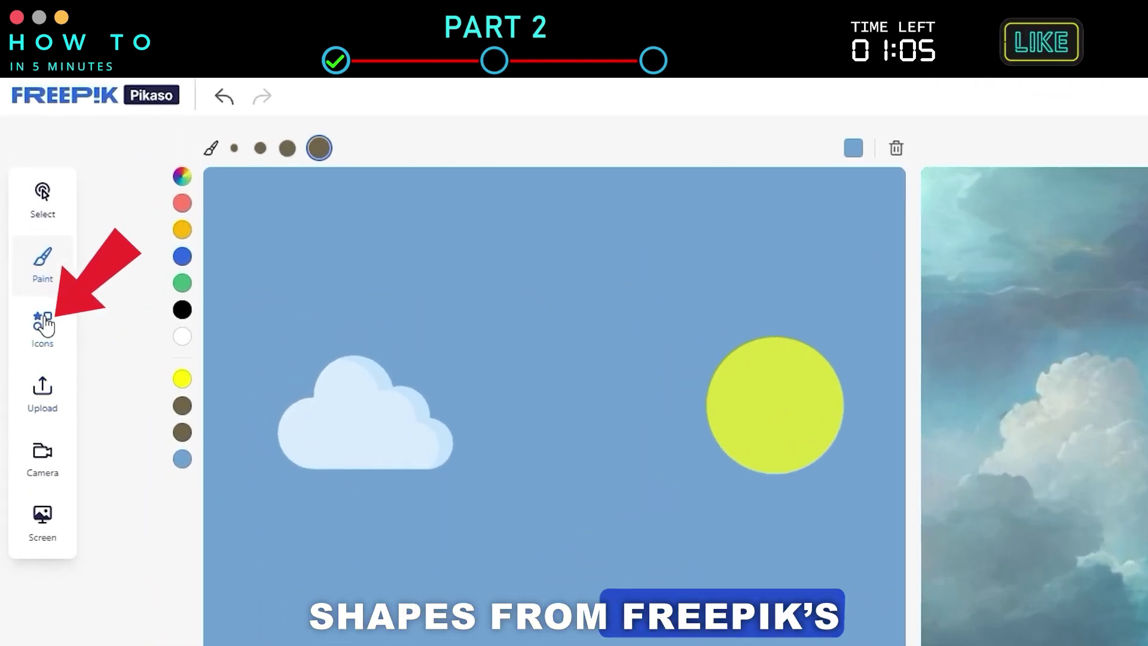
- Search the Icons library for 'tree' and add the palm tree to the sketch
click(47, 326)
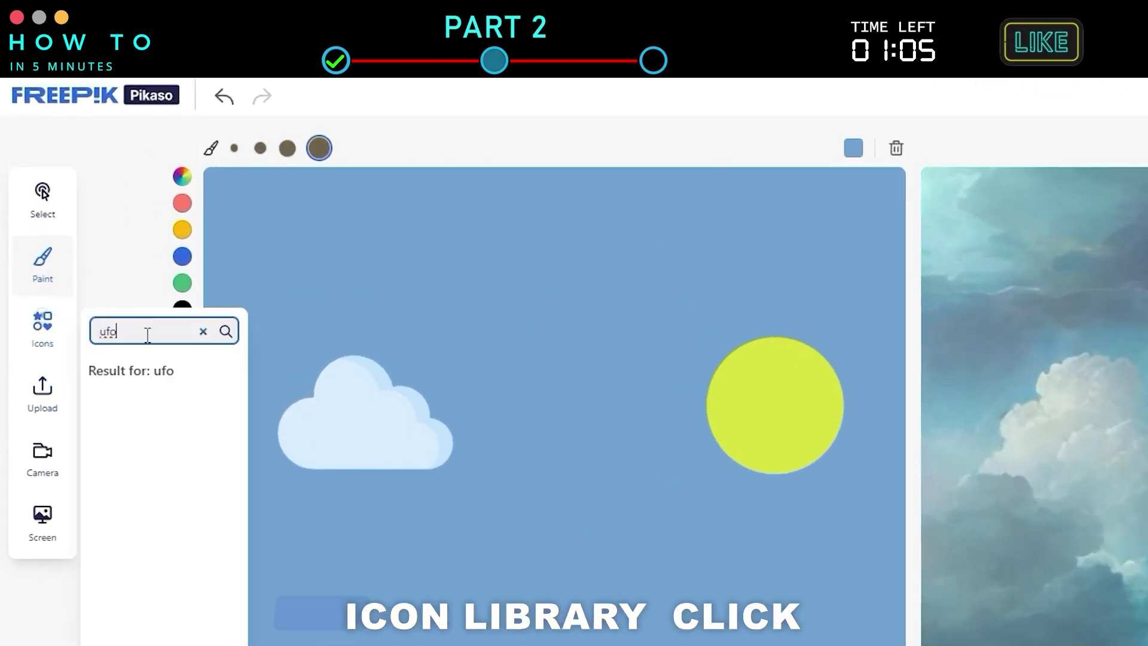
click(202, 332)
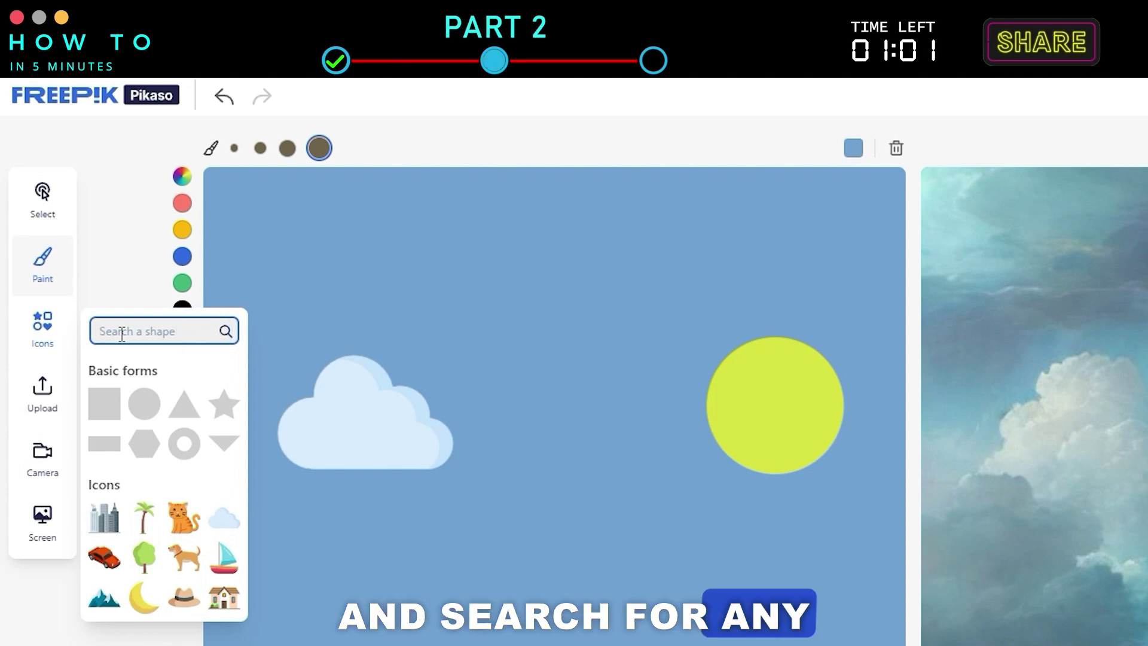
text(tree)
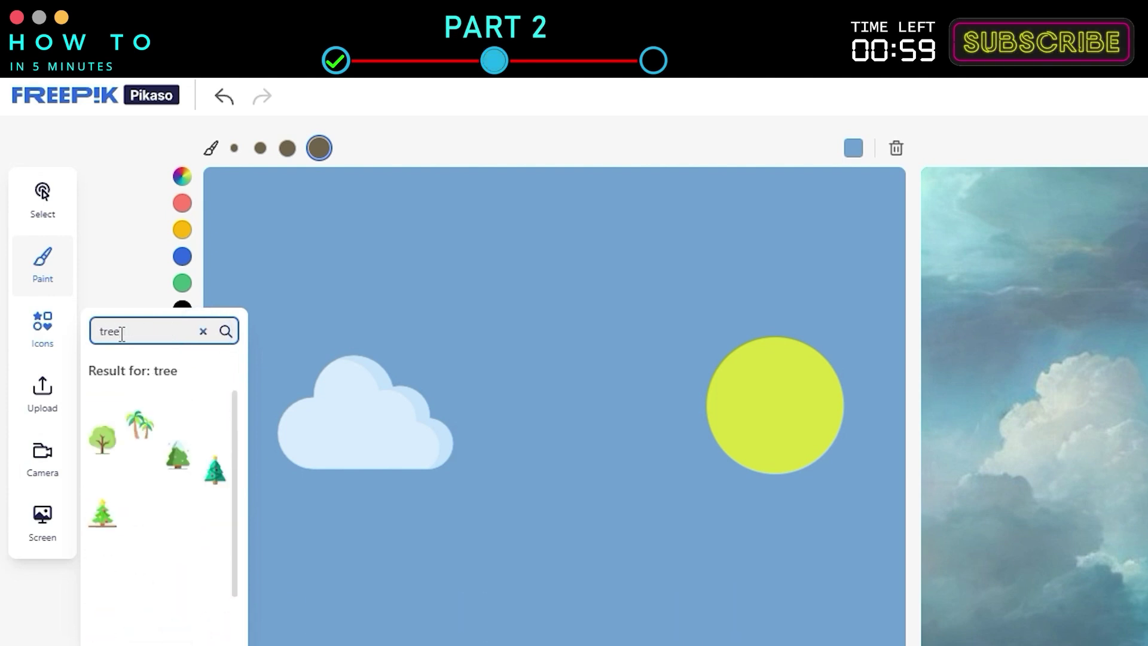
click(198, 408)
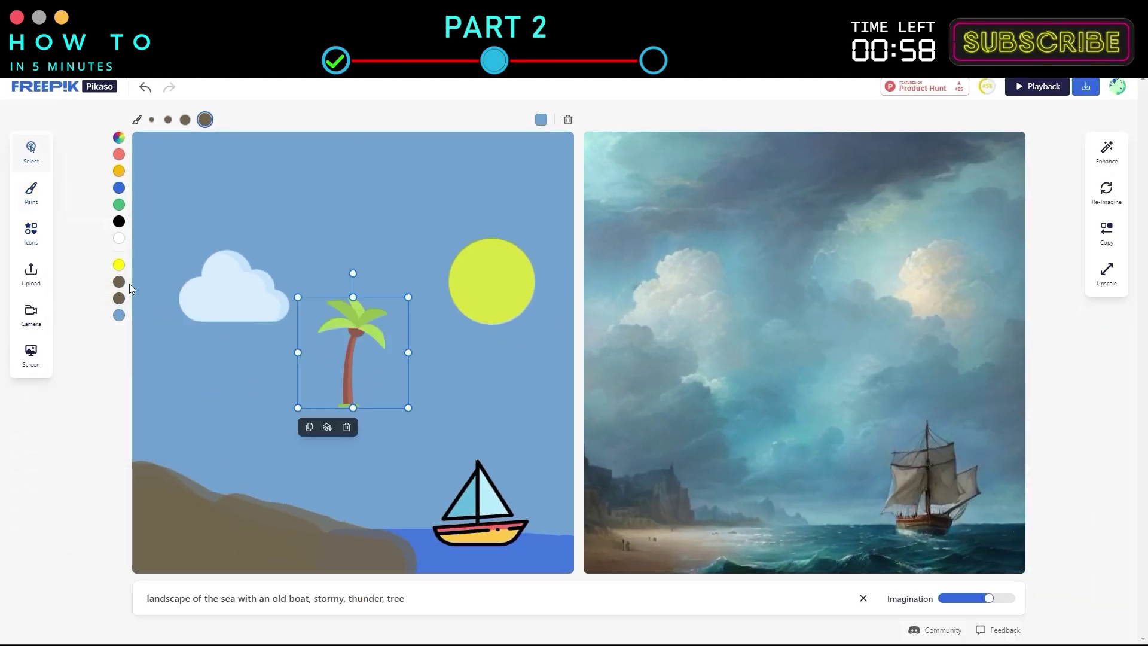
- Move the palm tree down onto the shore and adjust its size
drag(353, 353, 263, 492)
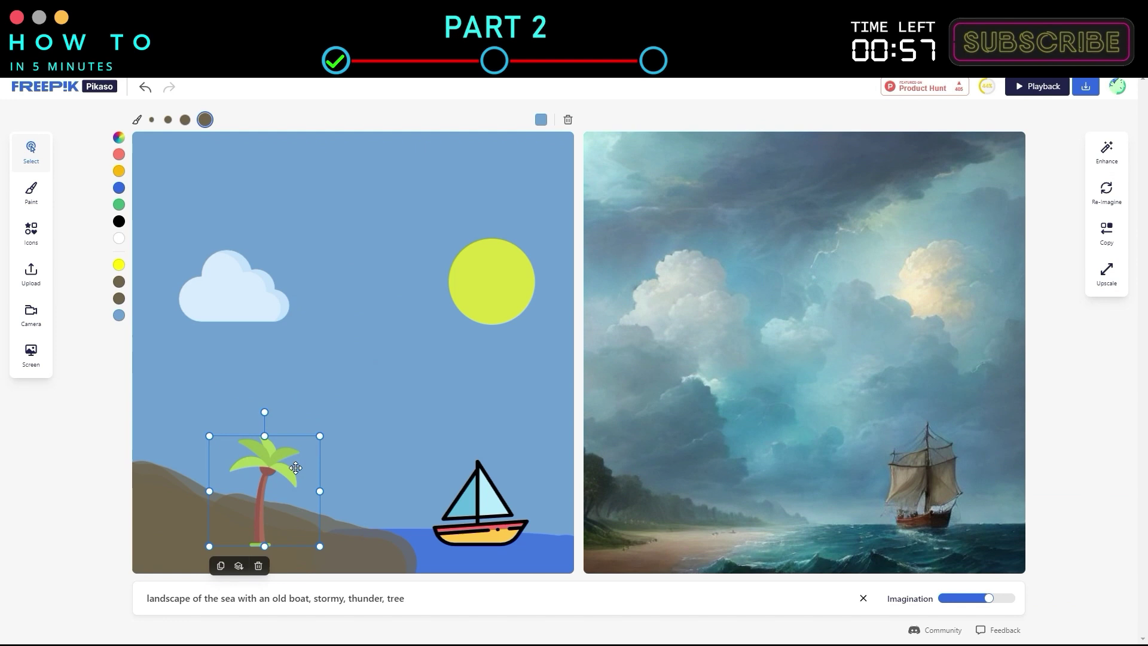
drag(317, 432, 284, 471)
drag(284, 515, 227, 515)
drag(269, 478, 289, 454)
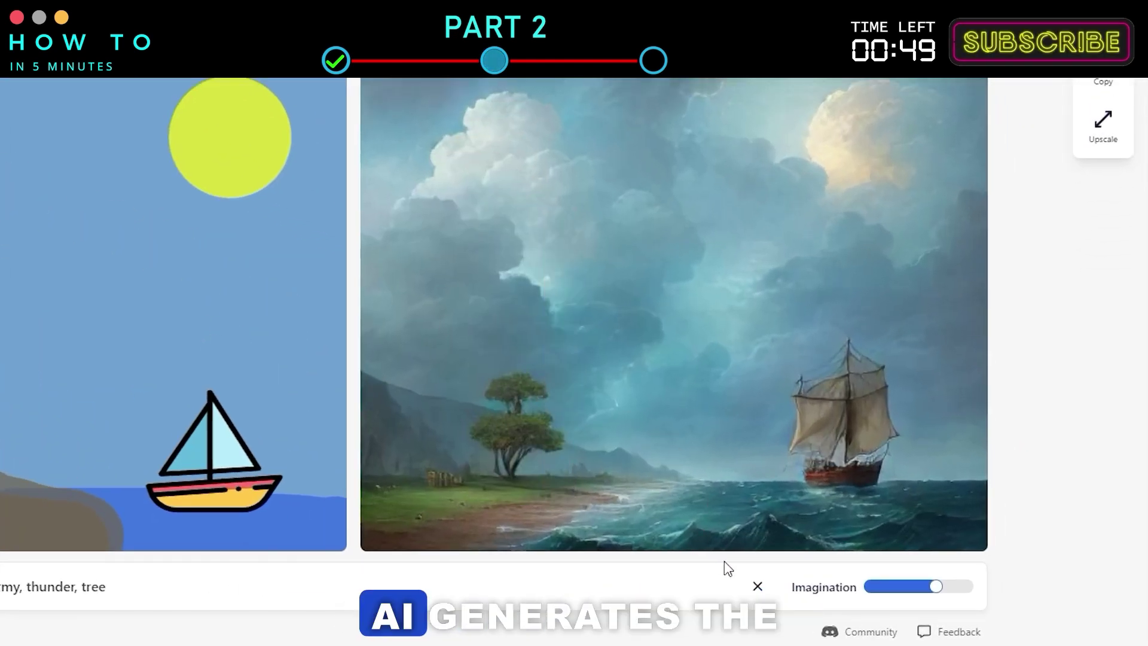
- Lower the Imagination slider, trying about 45 before settling on 66
mouse_move(928, 590)
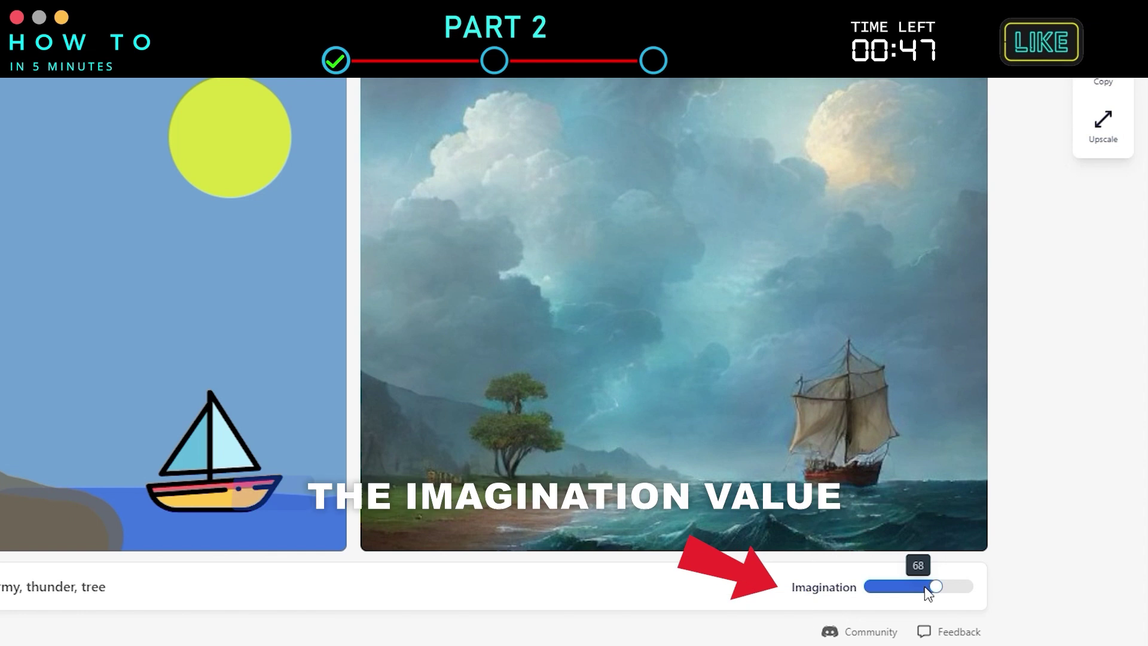
drag(929, 591, 877, 586)
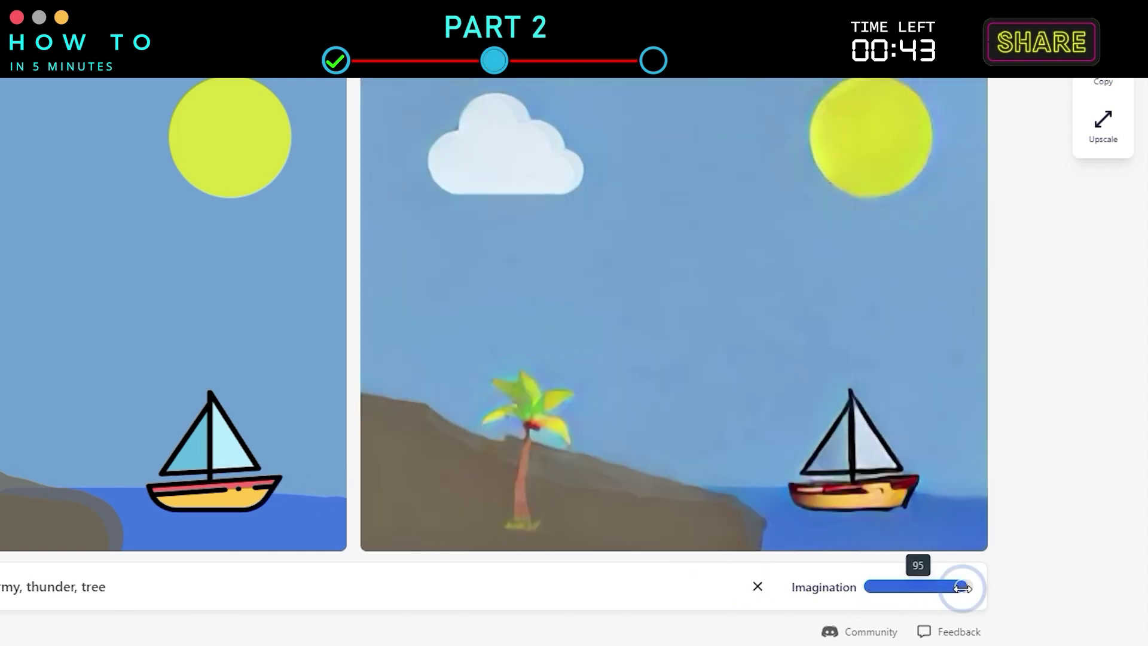
mouse_move(962, 587)
mouse_down()
mouse_move(917, 588)
mouse_move(940, 589)
mouse_up()
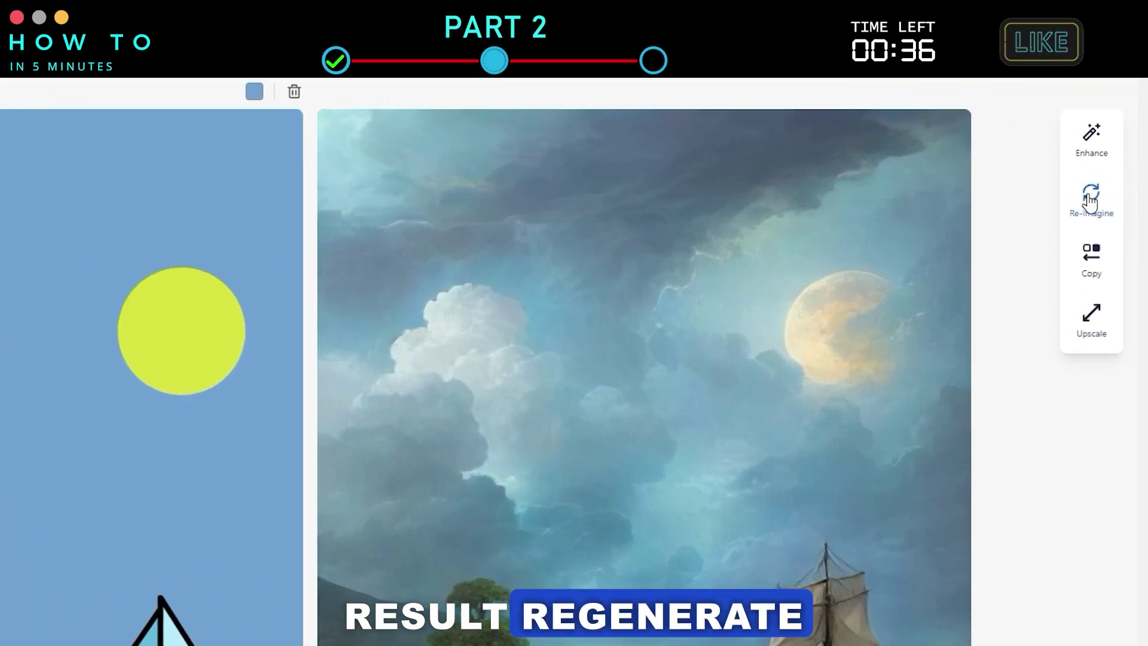
- Re-imagine the painting into a new stormy variation with lightning, trees and a wooden boat
click(1106, 193)
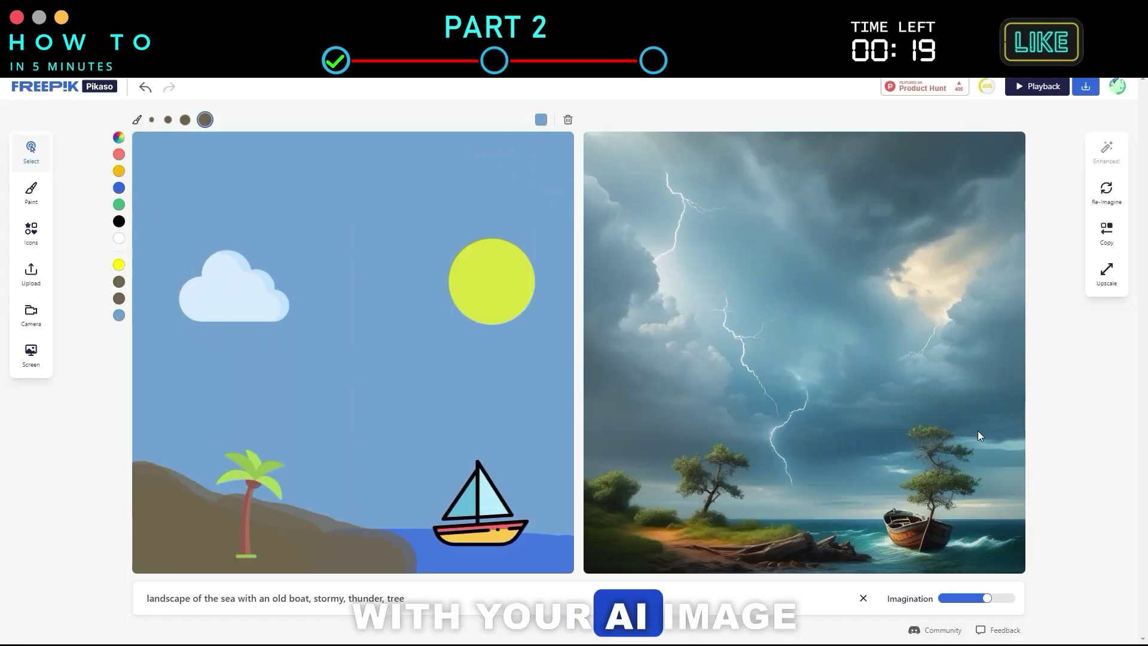
- Upscale the lightning painting, compare it, then open upscaled-image (1).png and zoom toward the boat
click(1105, 277)
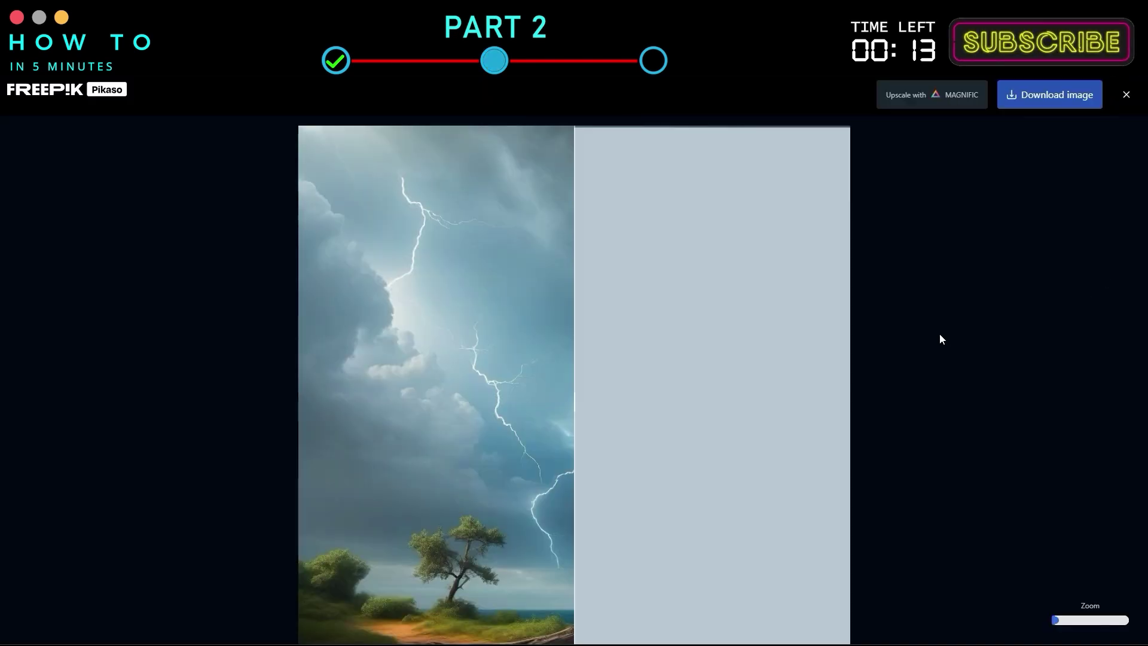
drag(788, 380, 537, 384)
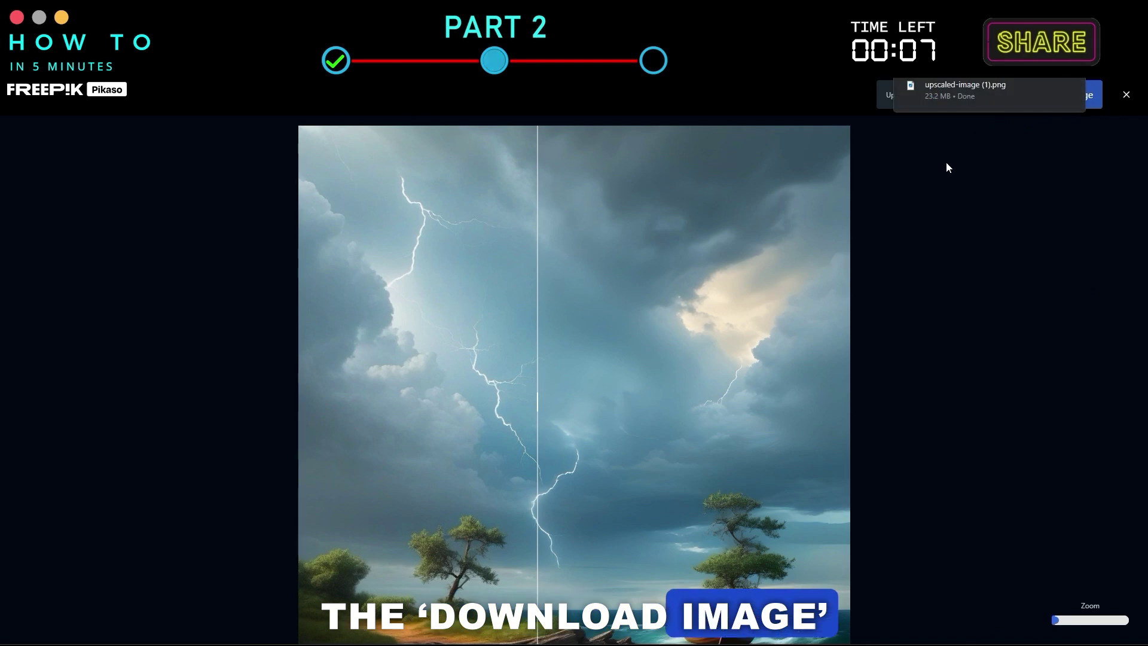
click(941, 94)
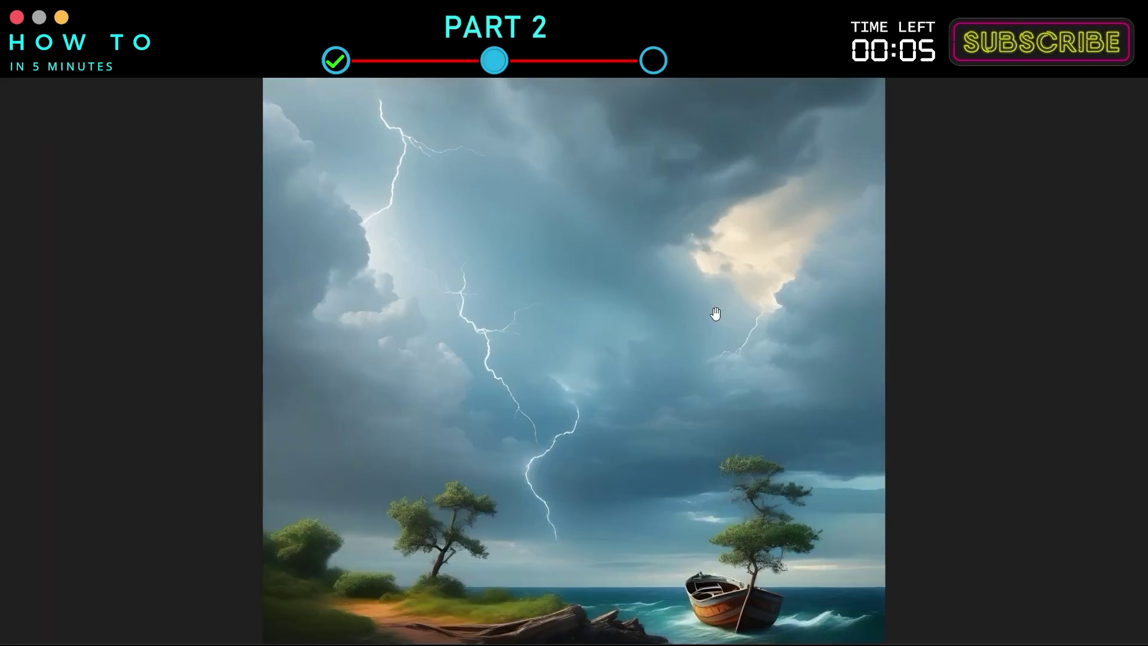
scroll(716, 314, up, 2)
scroll(741, 247, up, 2)
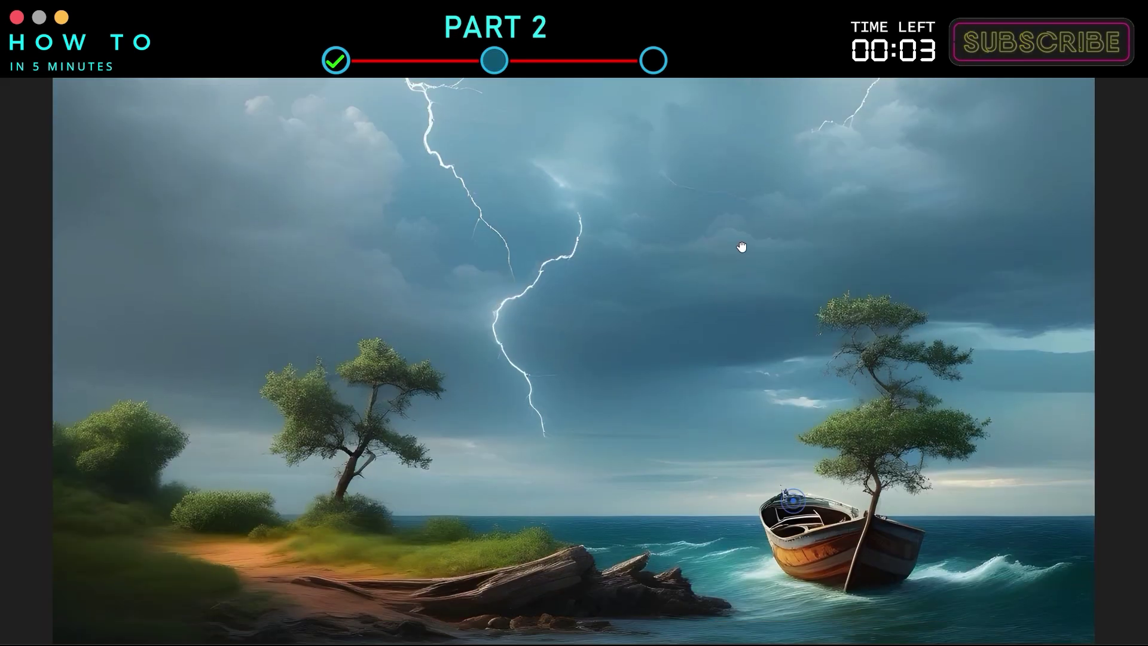
scroll(697, 436, up, 3)
drag(723, 461, 743, 379)
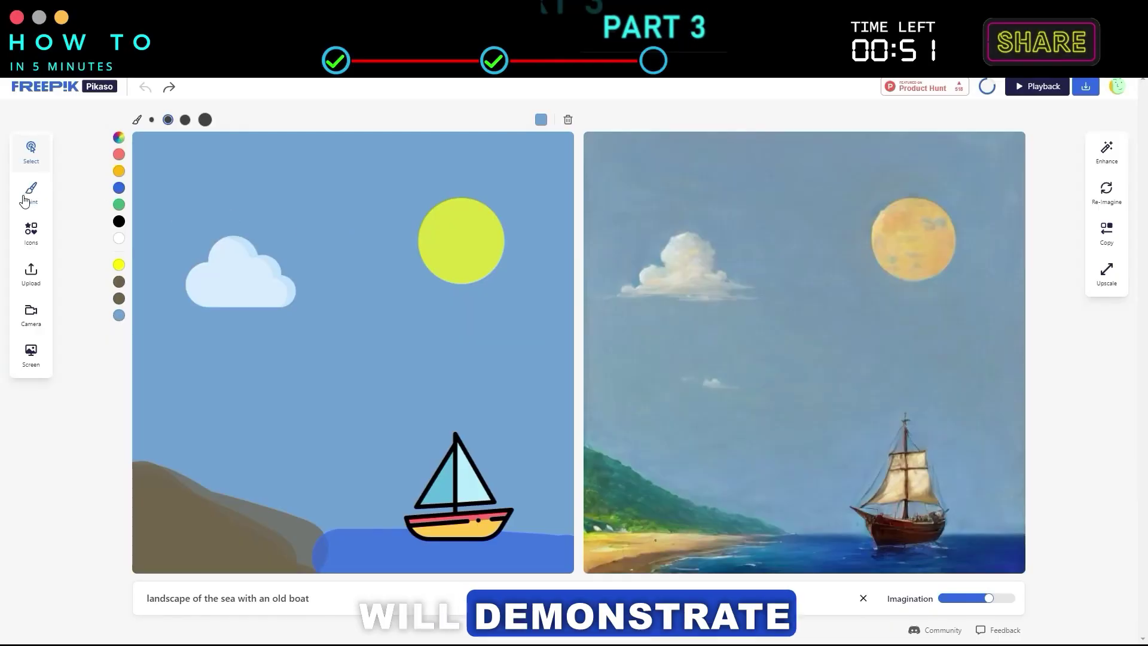
- Clear the entire sea sketch and empty the old prompt
click(568, 121)
click(546, 182)
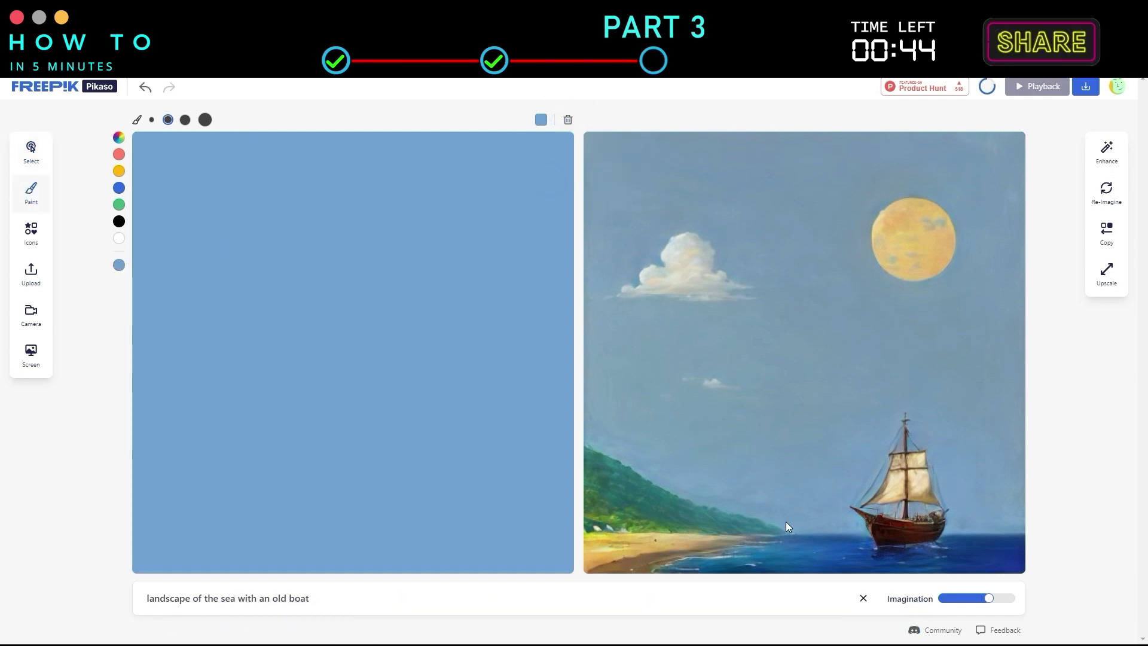
click(862, 598)
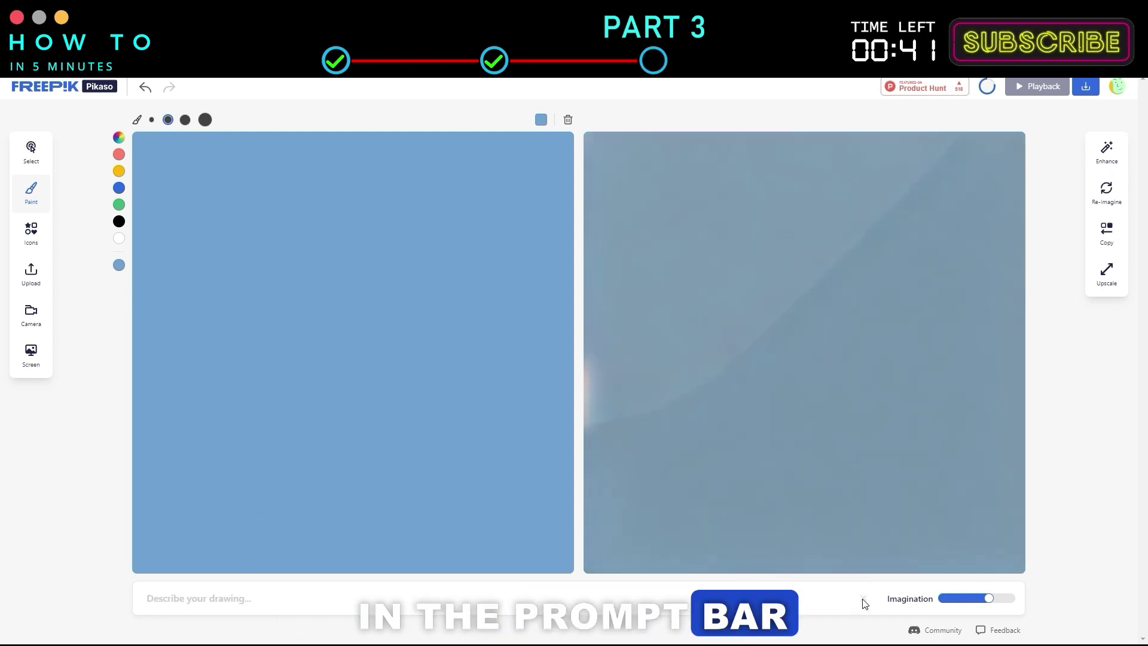
- Set the canvas background color to white
click(541, 120)
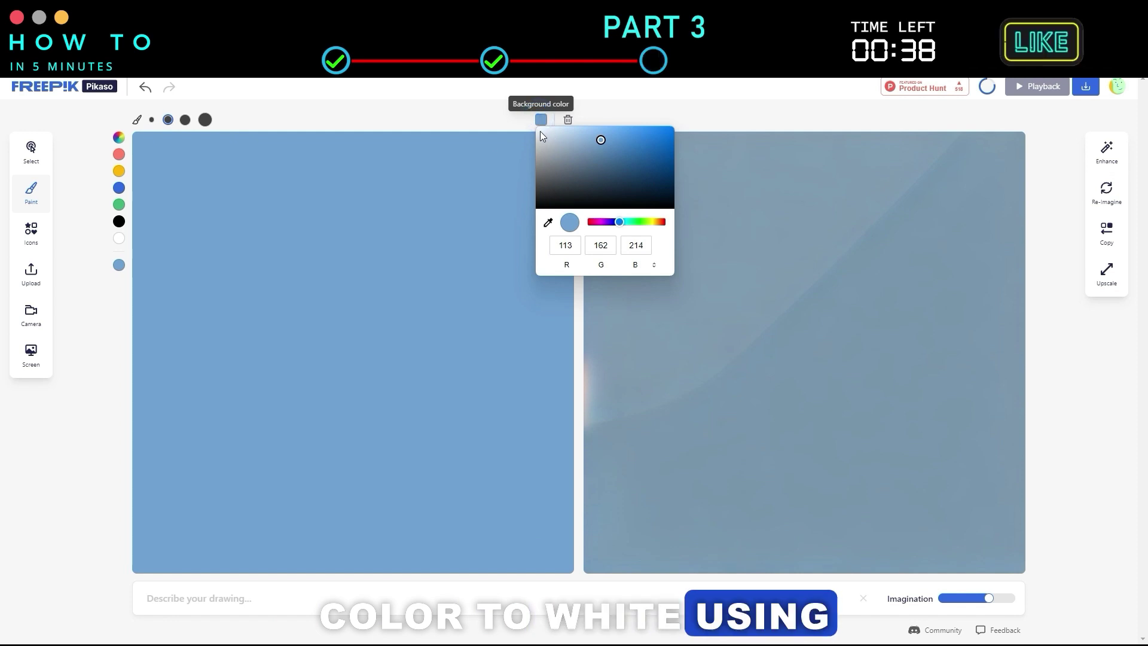
click(536, 131)
click(526, 119)
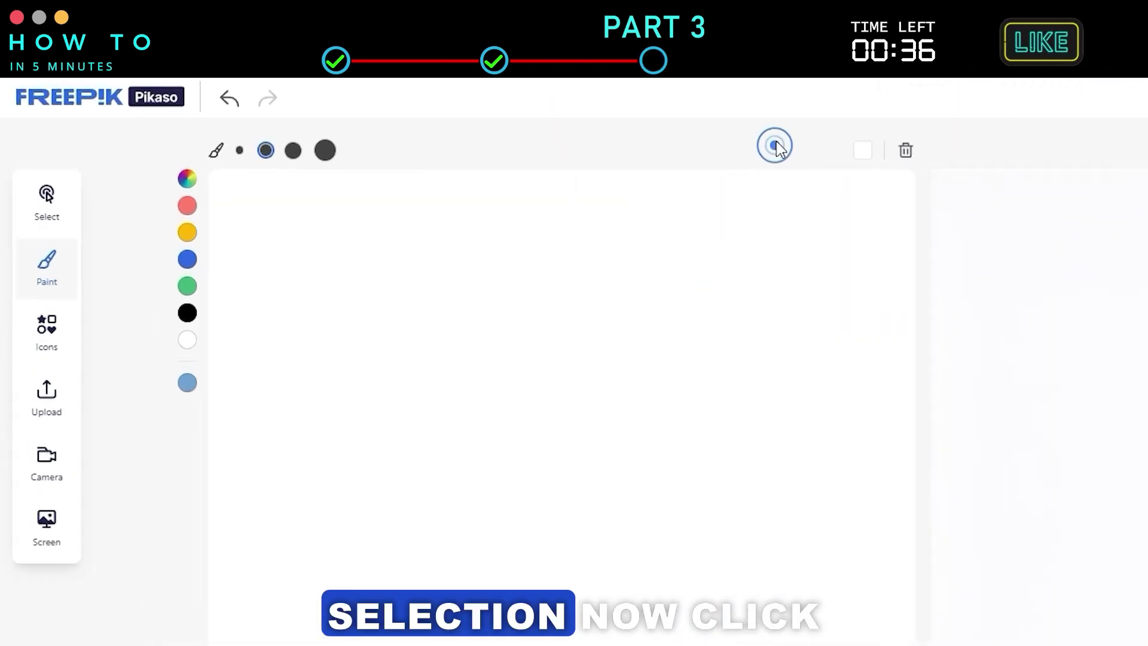
- Upload the human silhouette image and enlarge it to fill most of the canvas
click(35, 389)
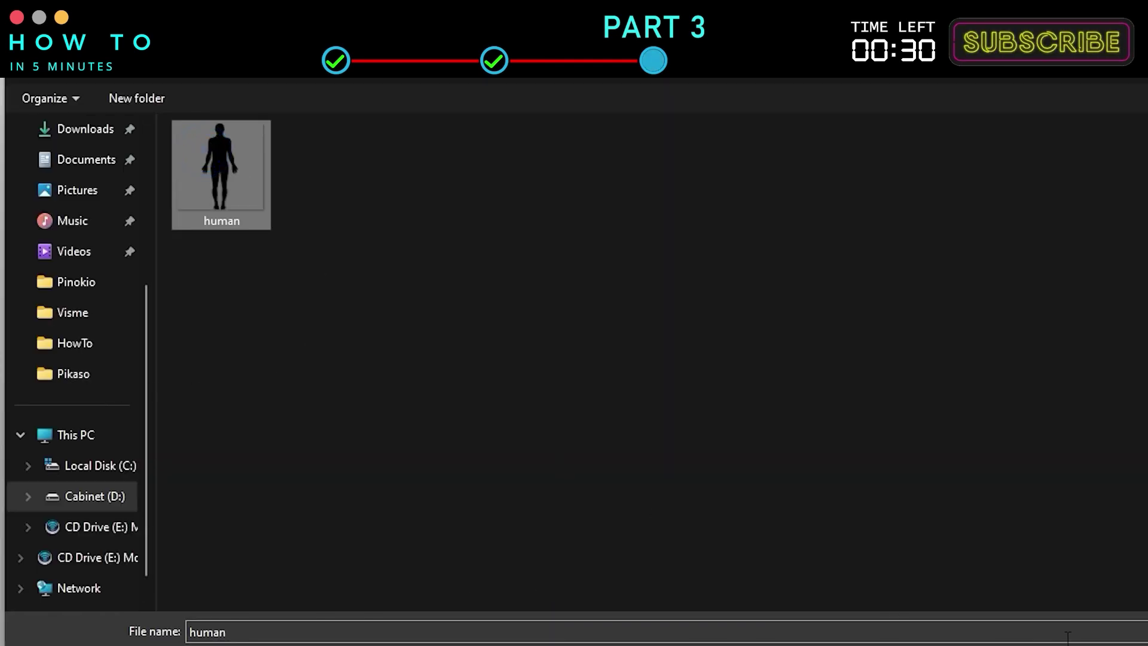
double_click(221, 174)
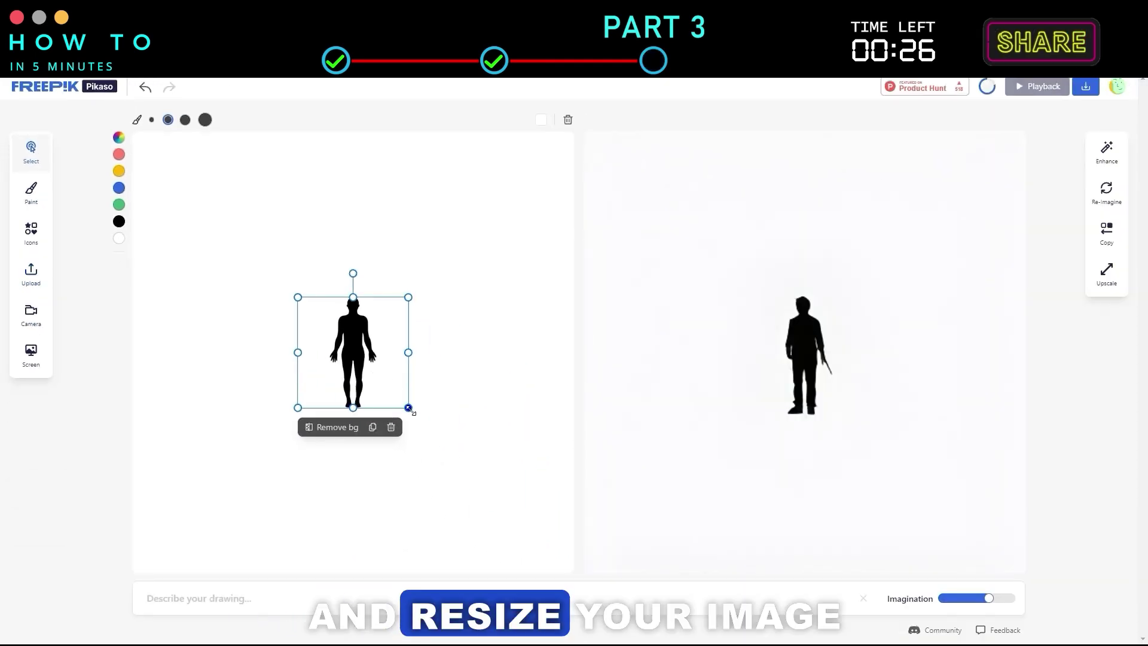
drag(409, 408, 520, 519)
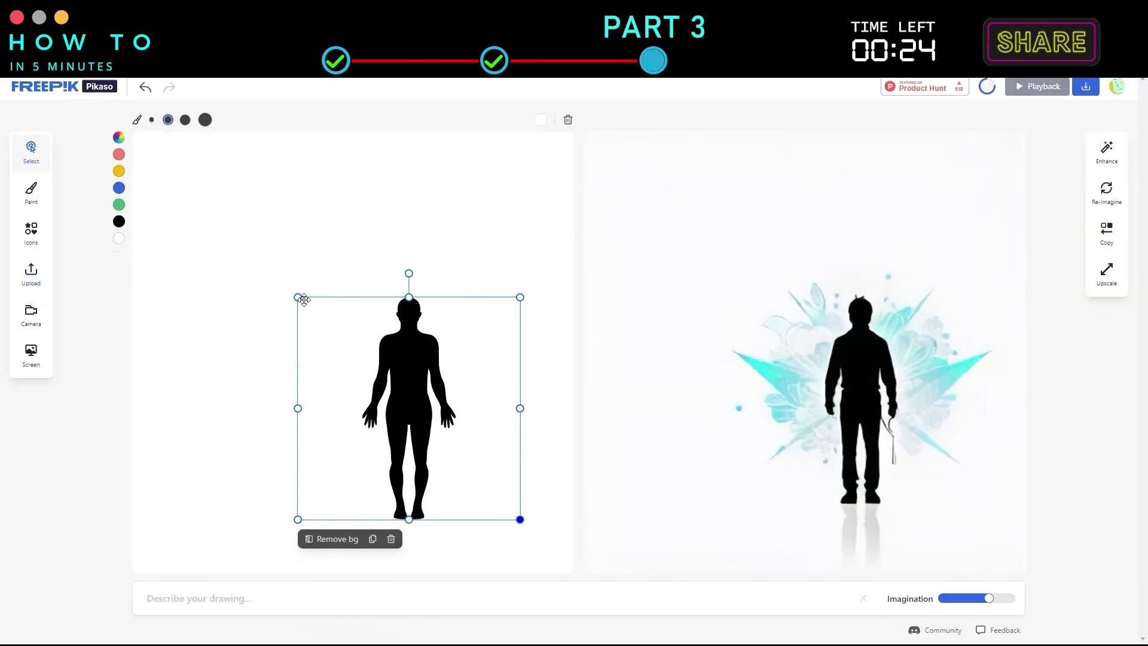
drag(304, 300, 186, 197)
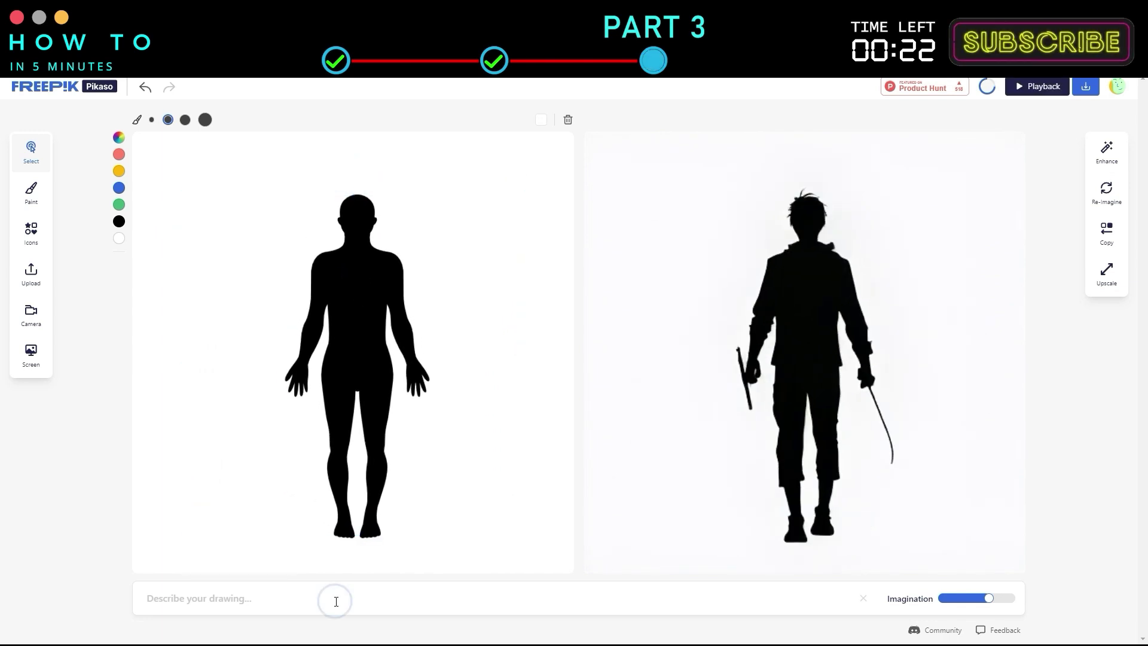
- Prompt 'anime' for the silhouette with Imagination raised to 100
text(an)
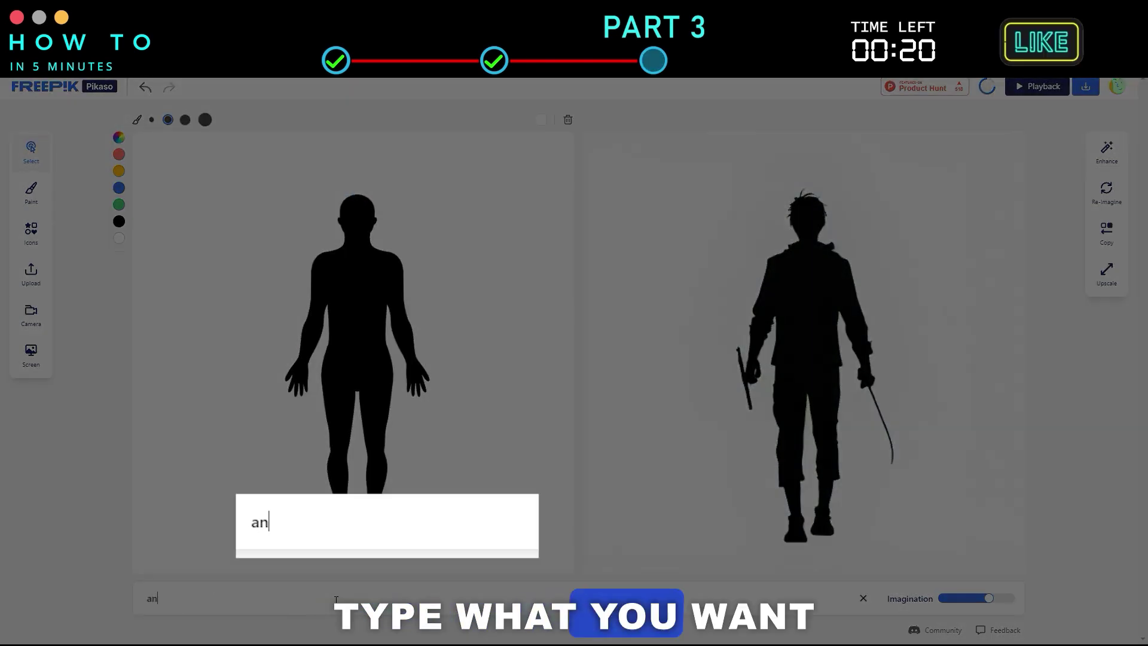
text(ime)
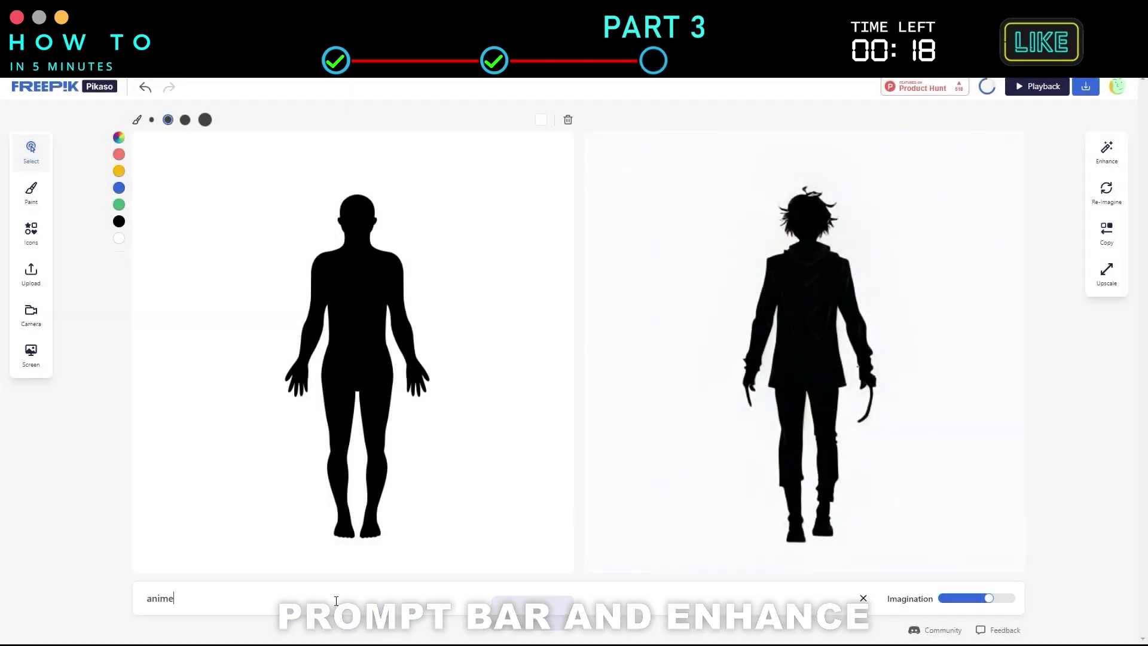
mouse_move(985, 599)
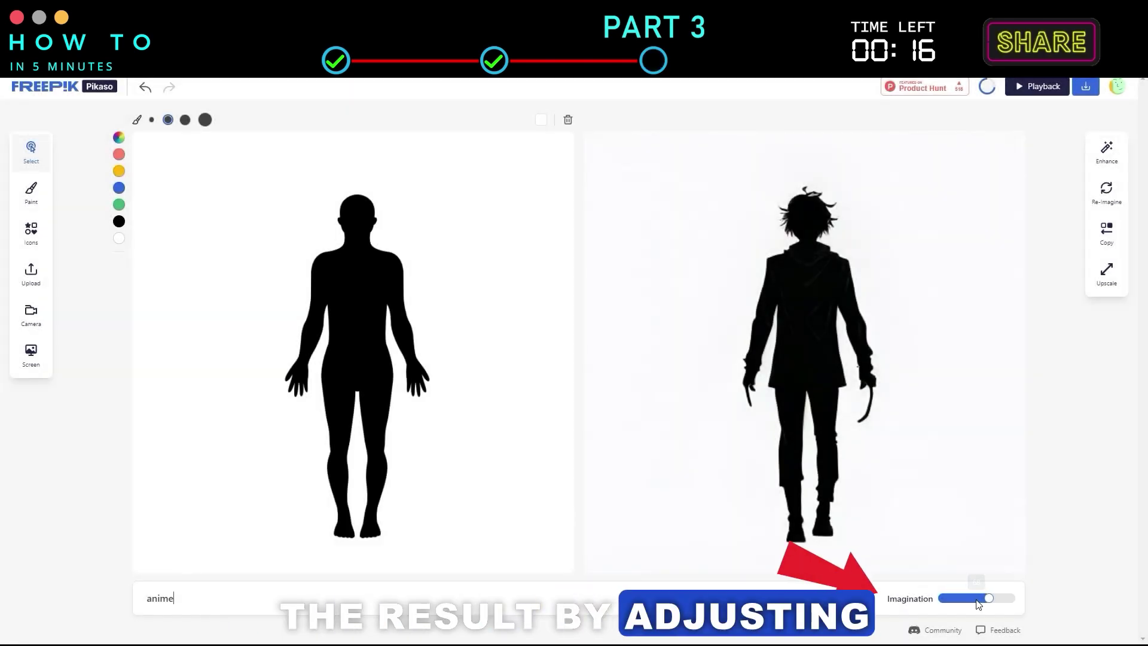
drag(1008, 597, 1013, 597)
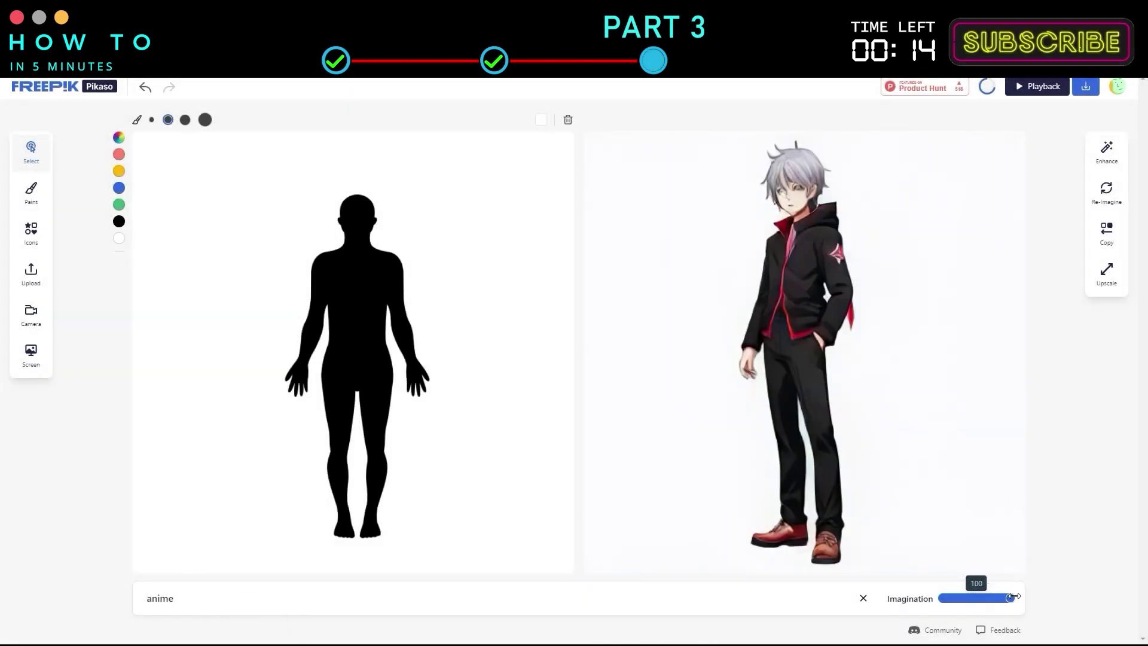
- Cycle prompts through 'anime girl wearing kimono' and 'robot' to 'green alien', then re-imagine and enhance
text(girl wearing )
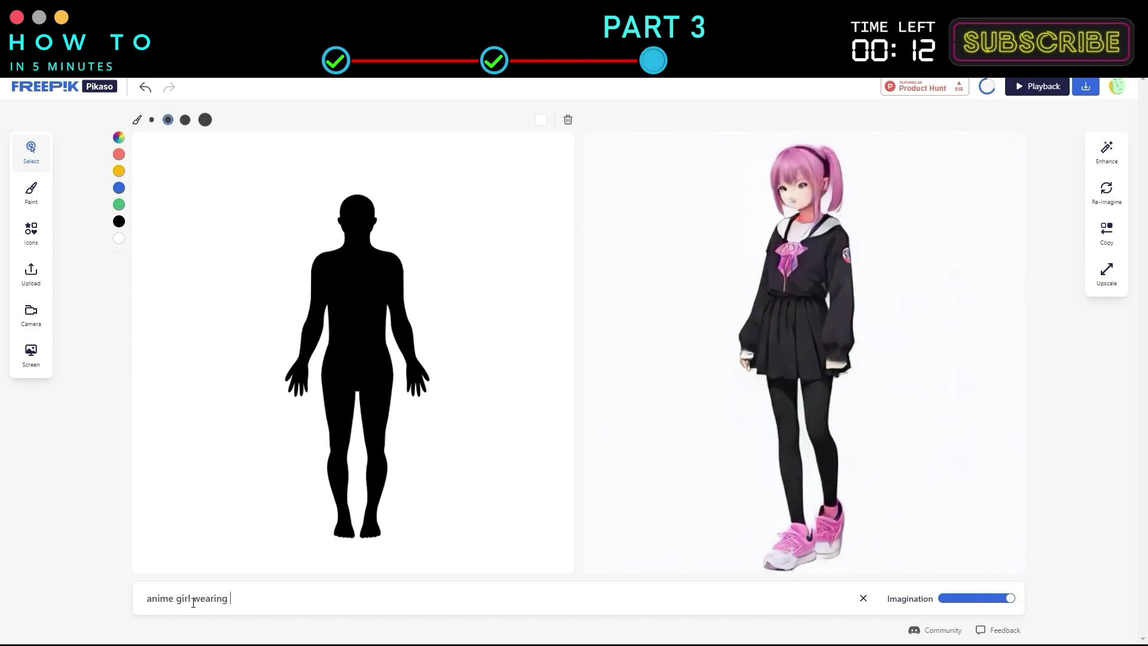
text(kimonorobot)
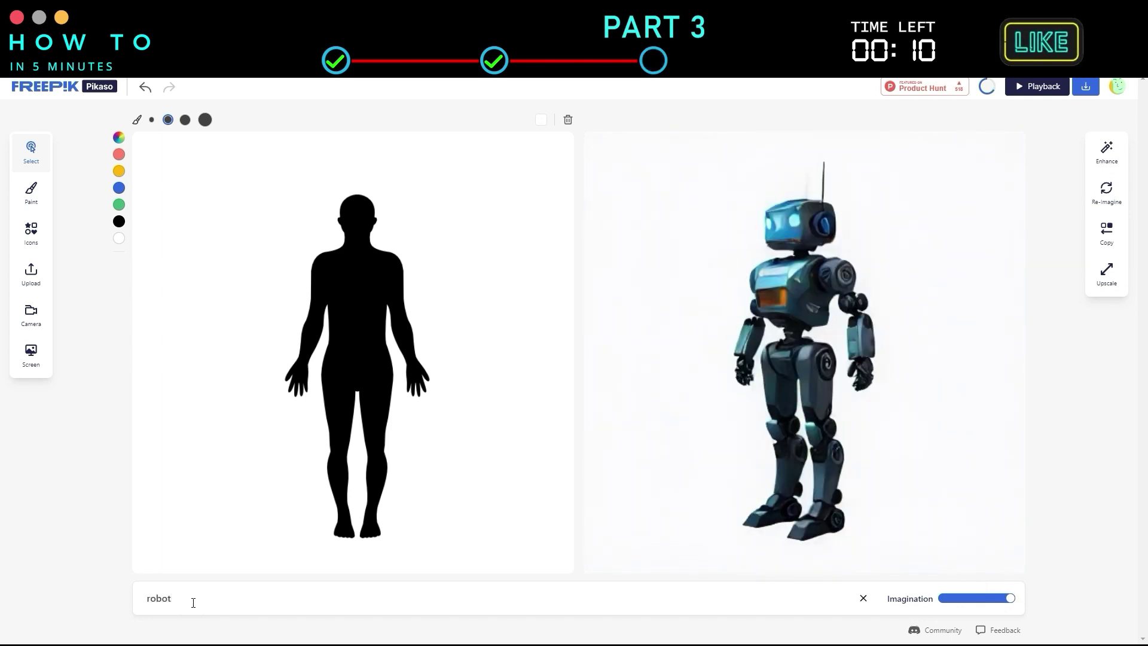
text(green alien)
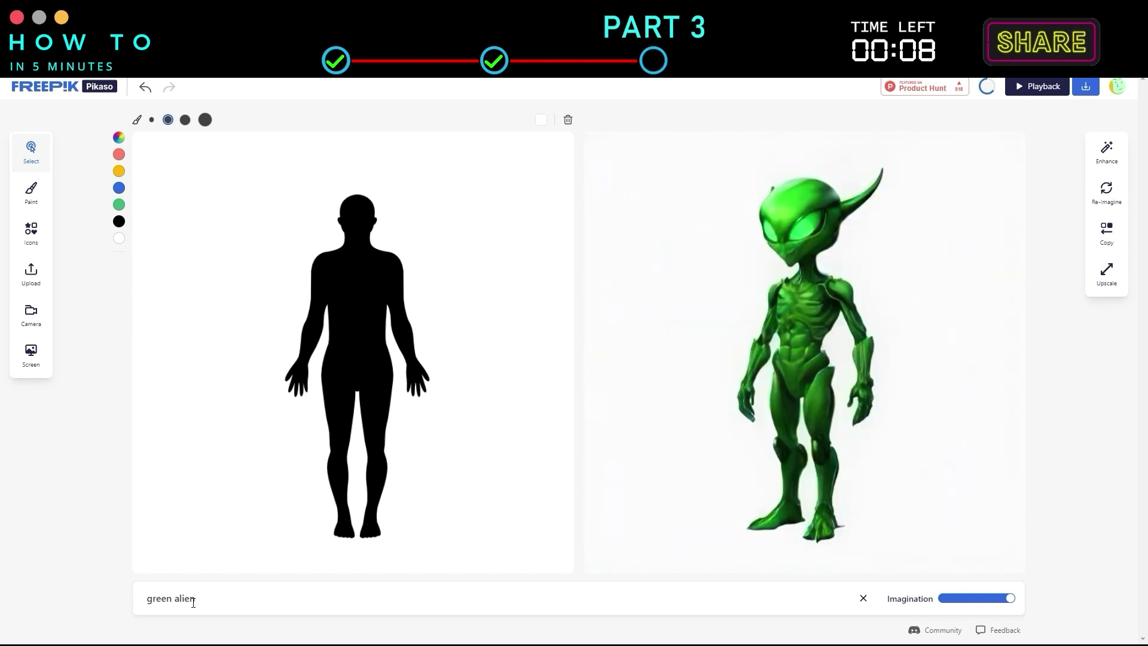
click(1106, 190)
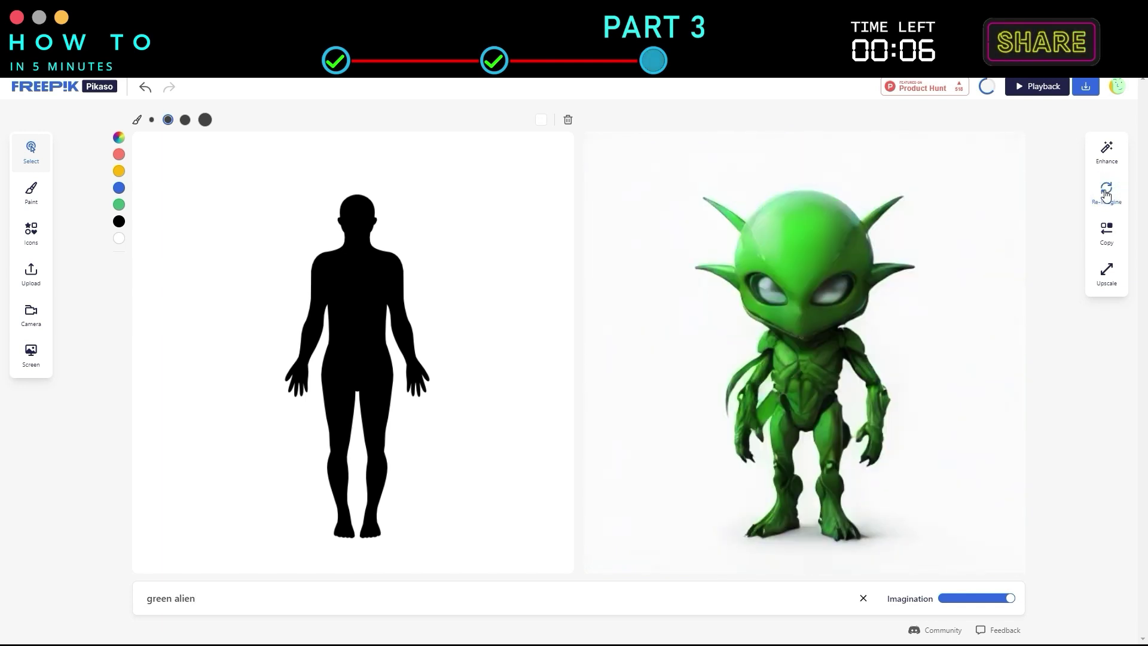
click(1107, 147)
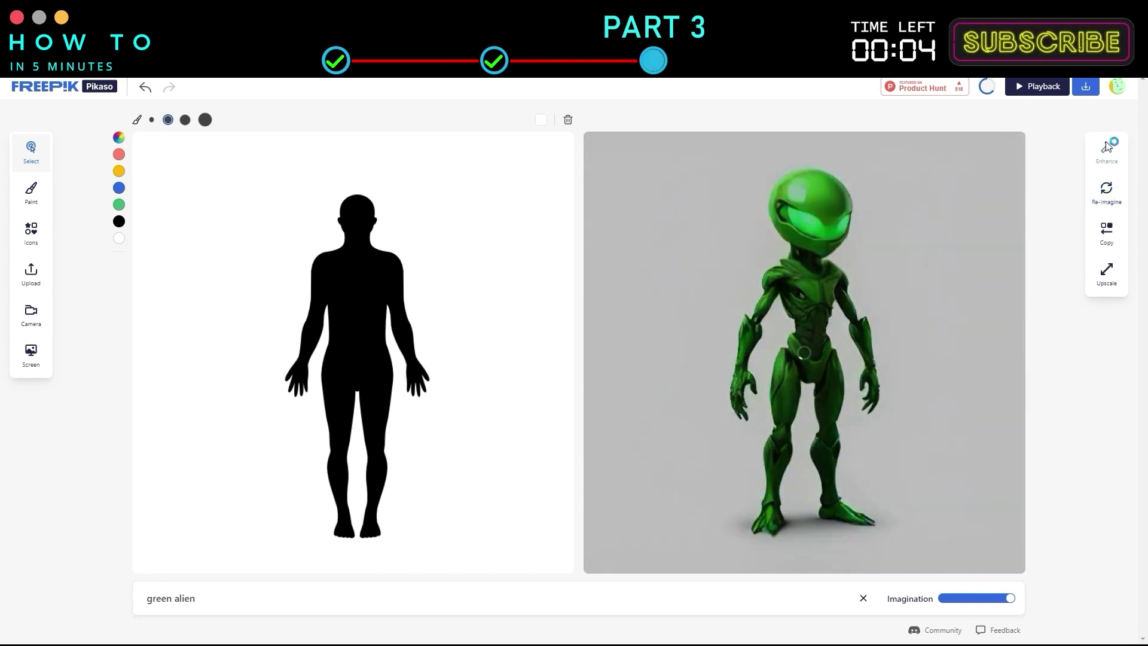